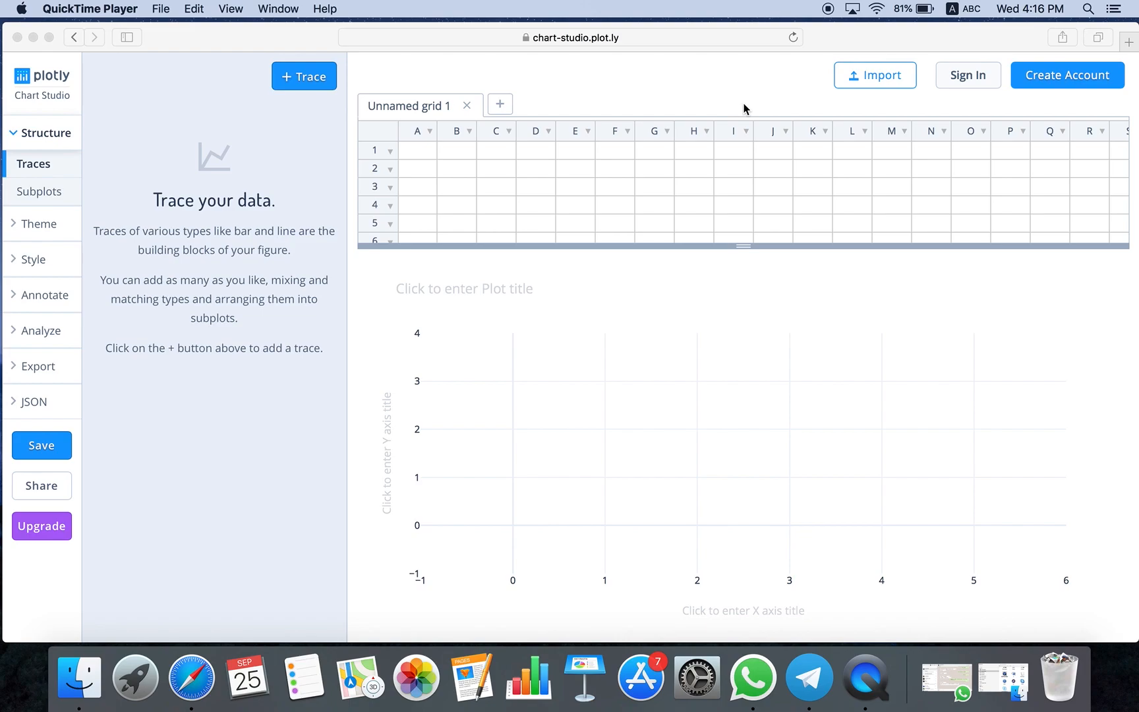
Upload brain-waves.txt through Import so the grid gets Nonconfined and Confined columns
left_click(879, 76)
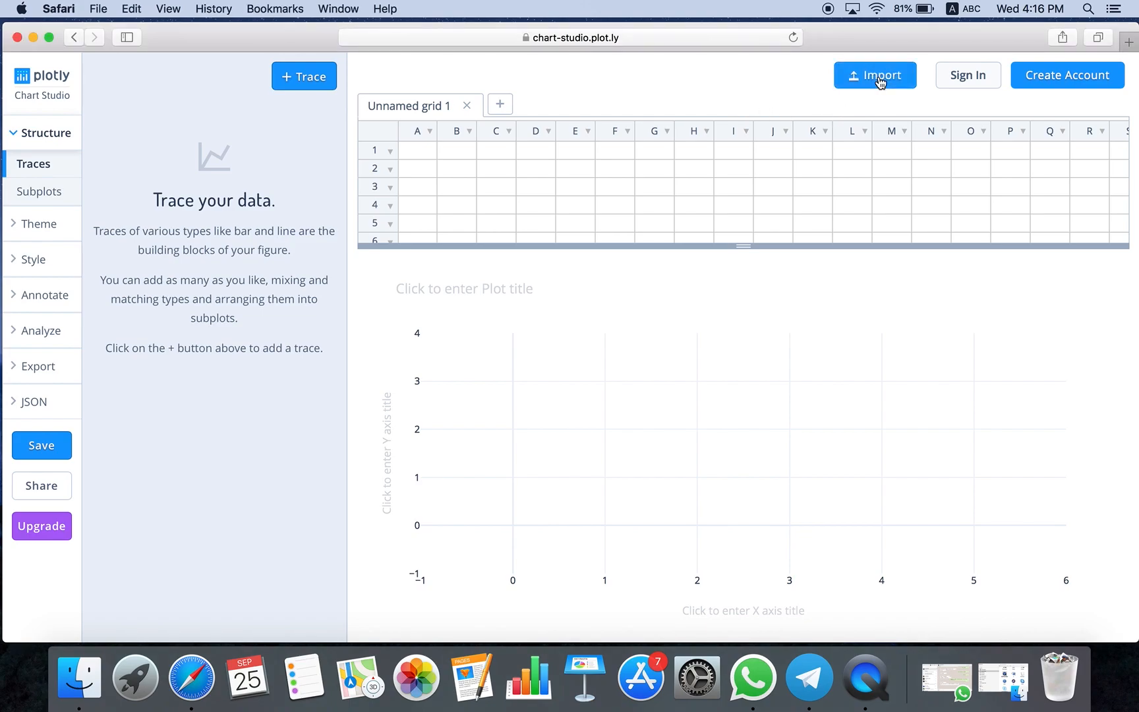
left_click(879, 79)
left_click(573, 373)
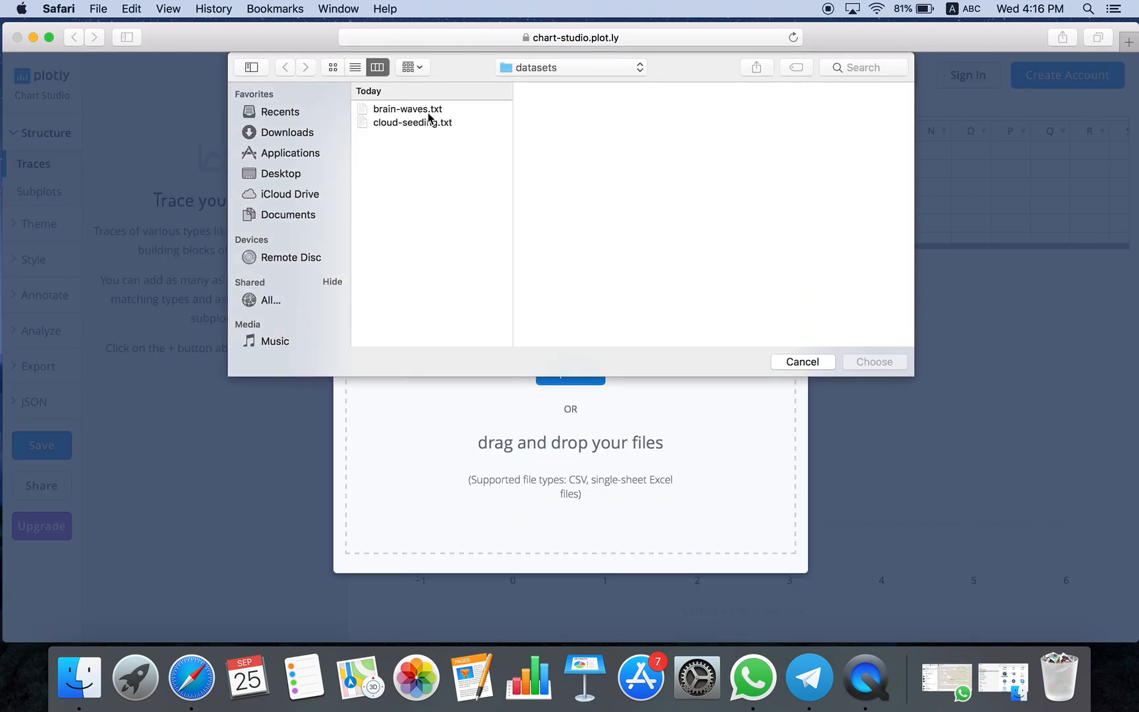
left_click(429, 113)
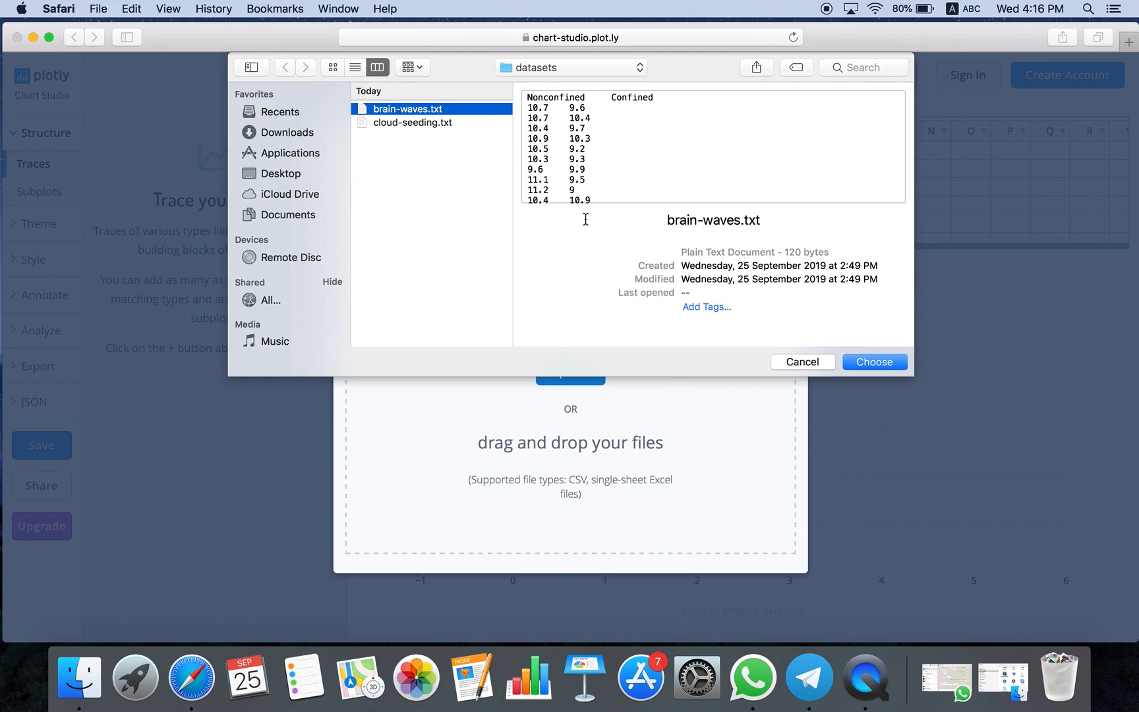
left_click(876, 362)
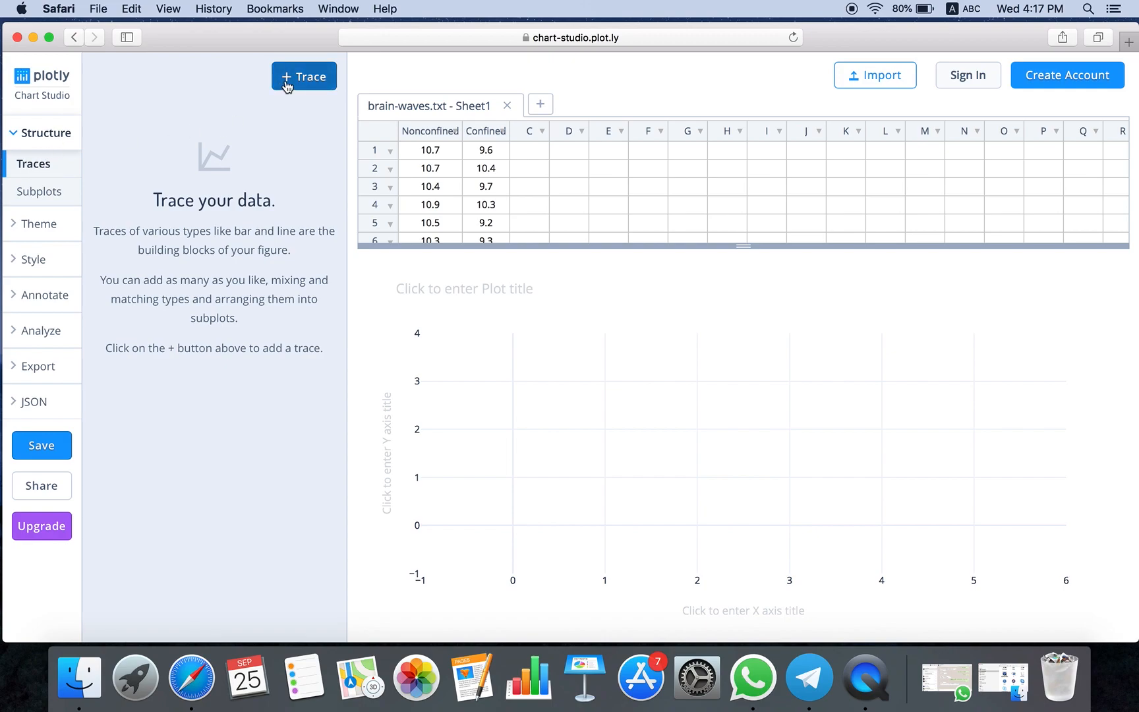
Add trace 0 and set its trace type to Histogram
left_click(311, 82)
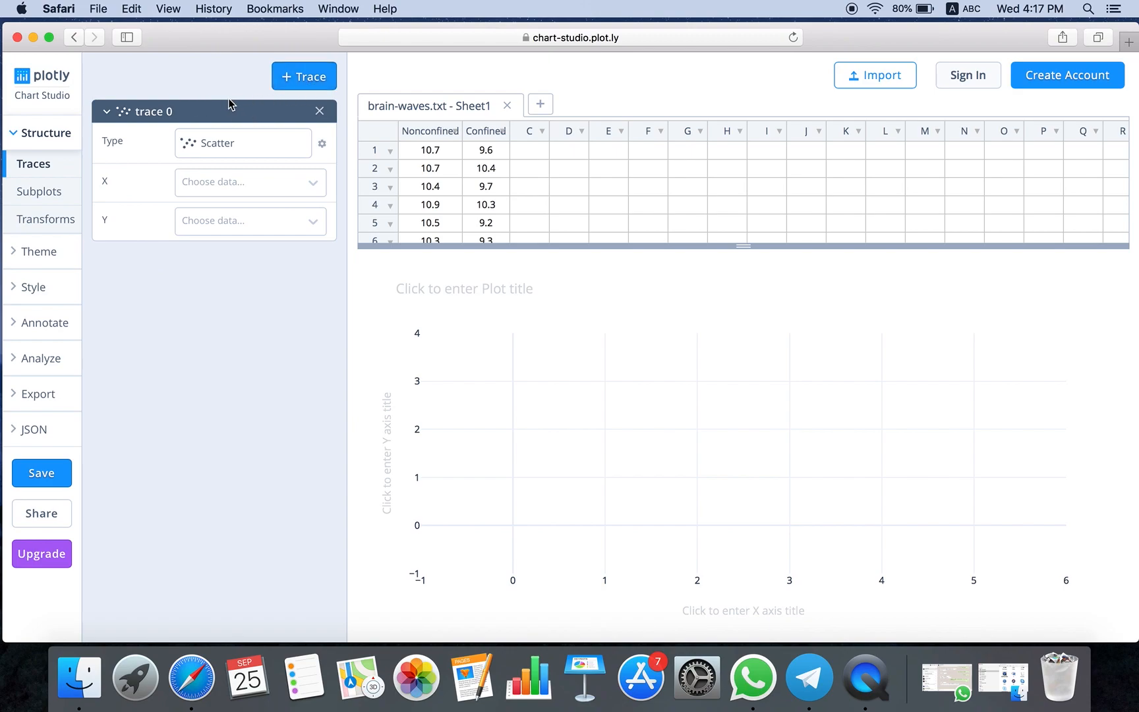
left_click(264, 141)
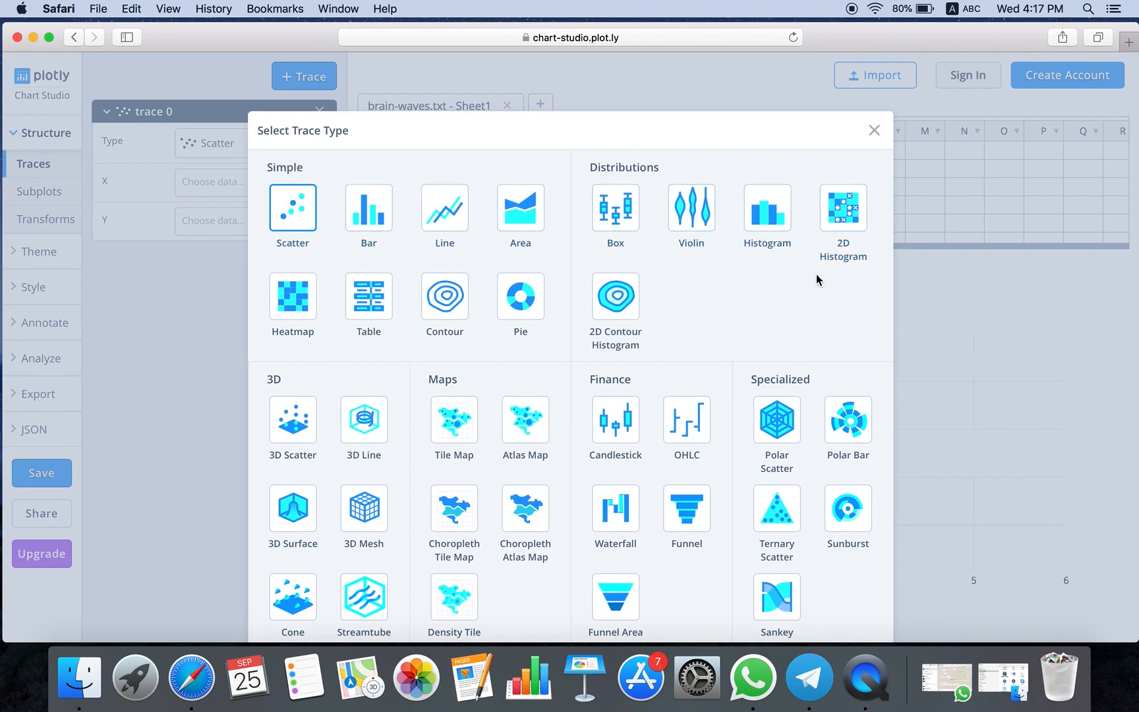
mouse_move(778, 225)
left_click(773, 227)
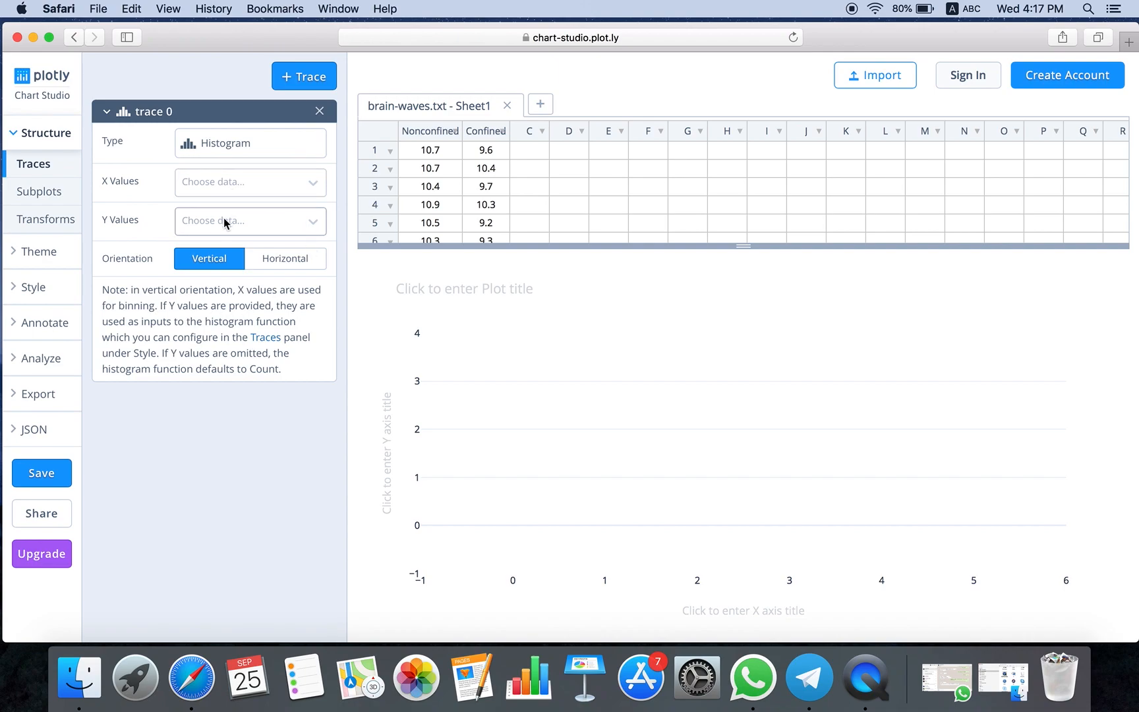
Set the histogram's X Values to the Nonconfined column
left_click(255, 181)
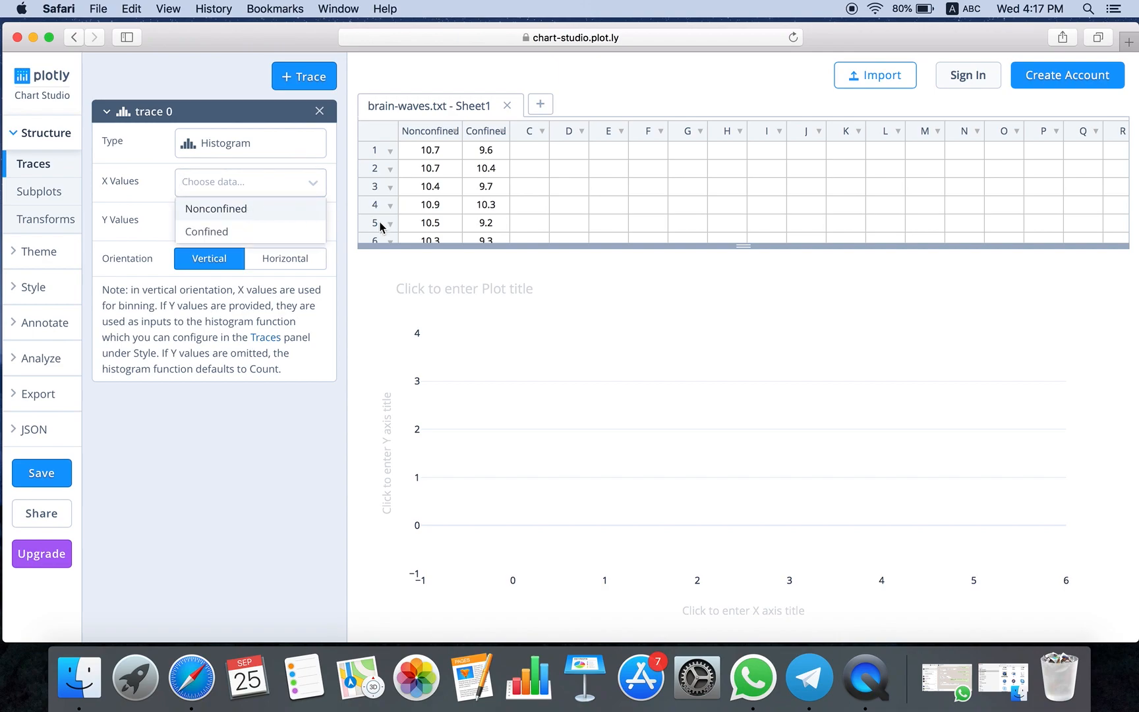
left_click(243, 208)
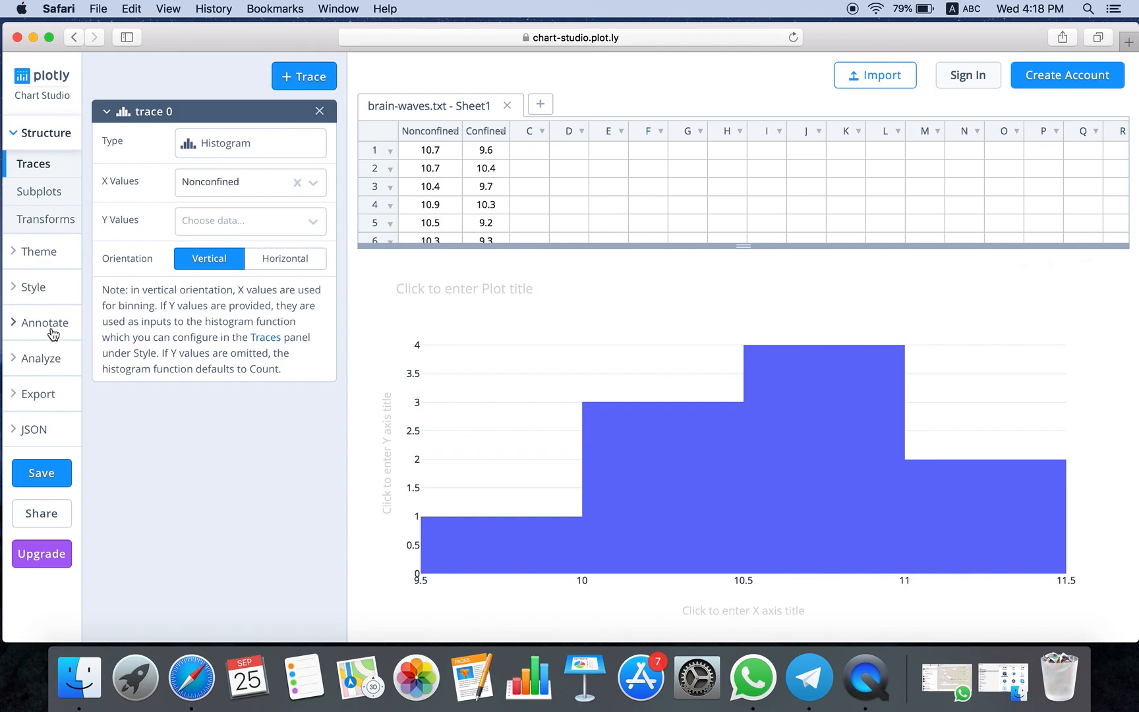
Change the traces' Bar Mode to Overlaid in Style > Traces
left_click(50, 296)
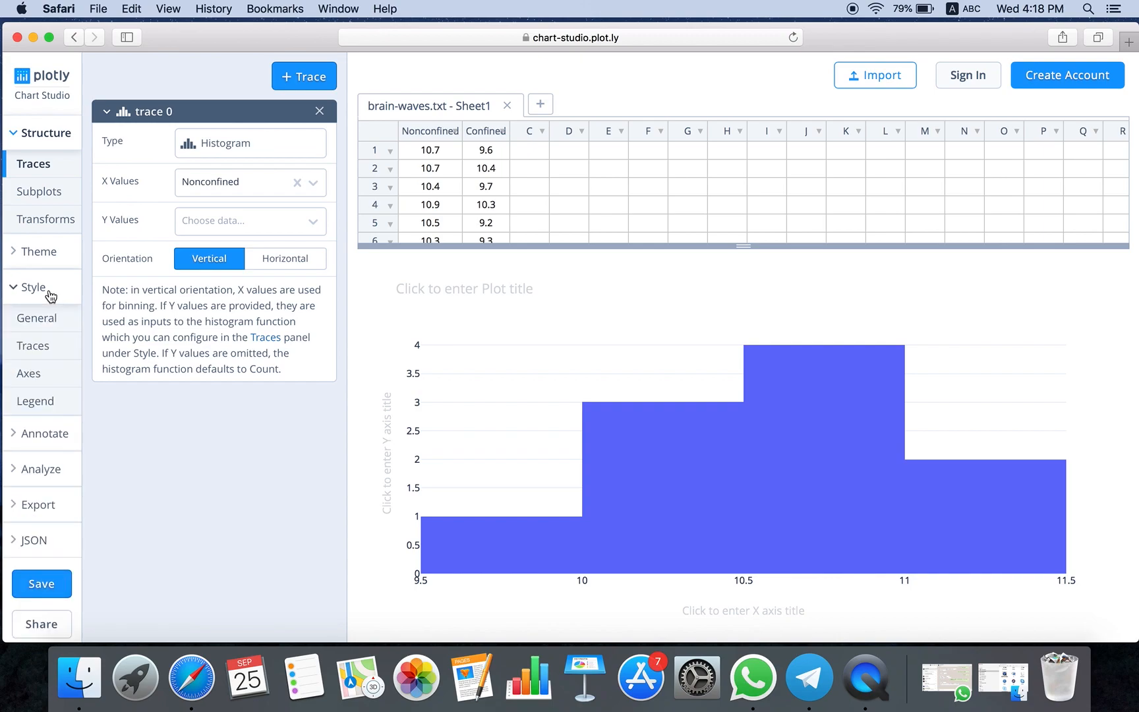
left_click(39, 349)
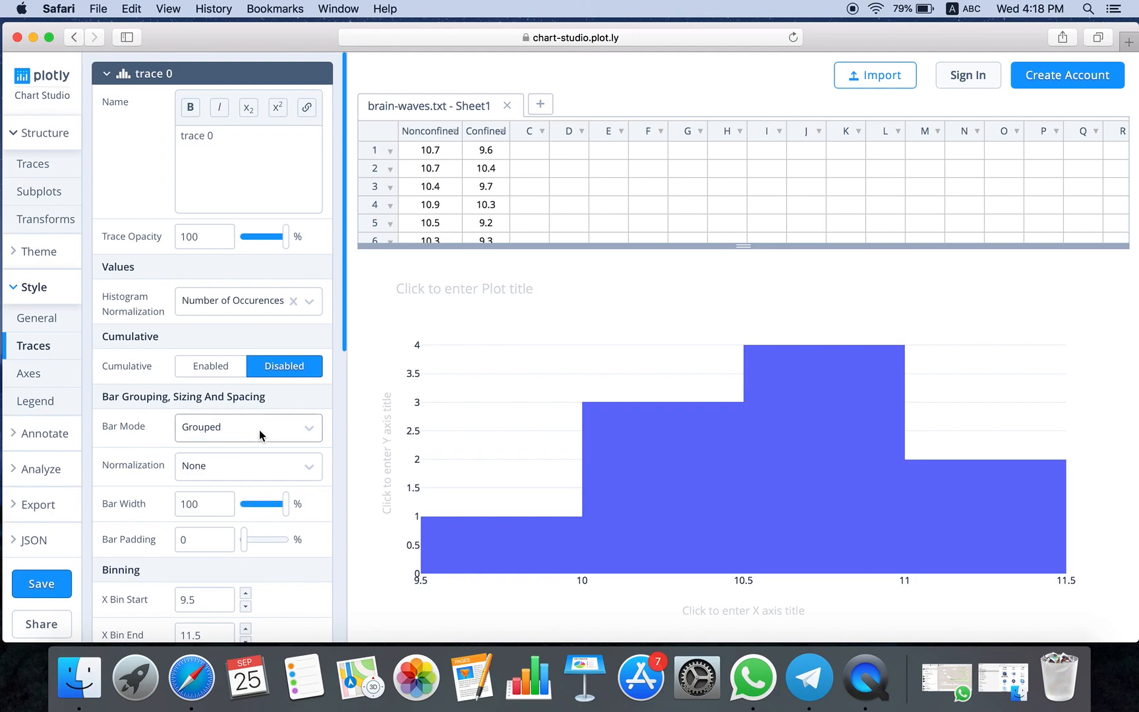
left_click(306, 428)
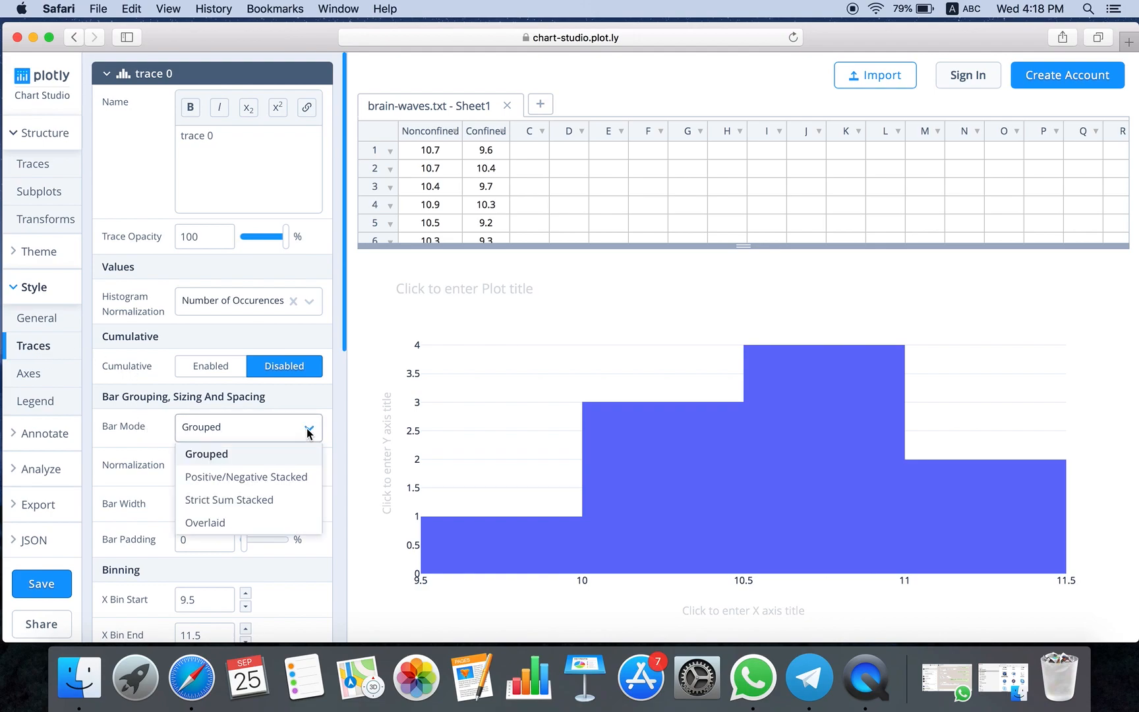
left_click(253, 522)
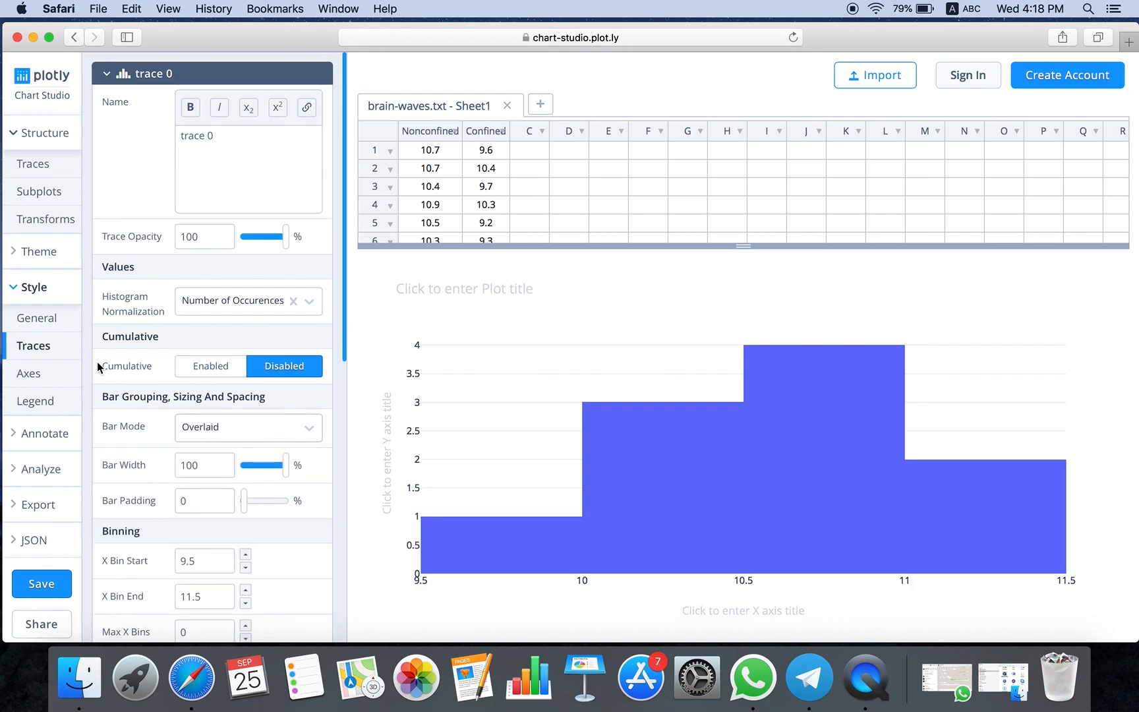
left_click(48, 165)
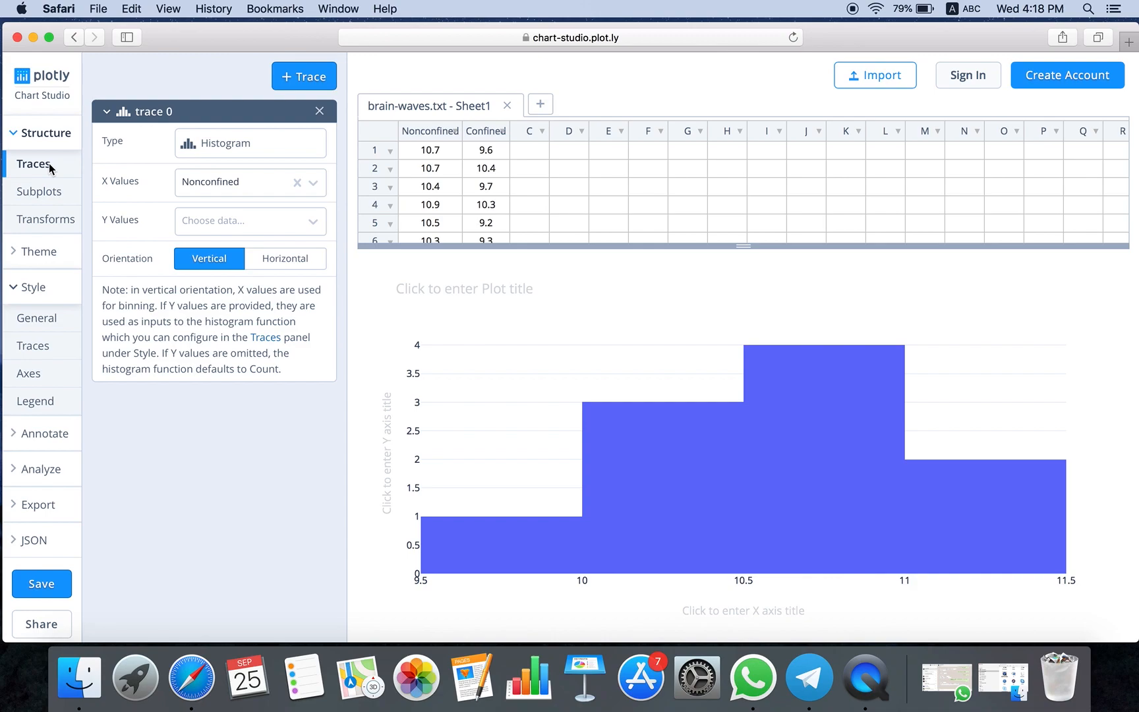
Add trace 1 with the Confined column as its X Values
left_click(304, 79)
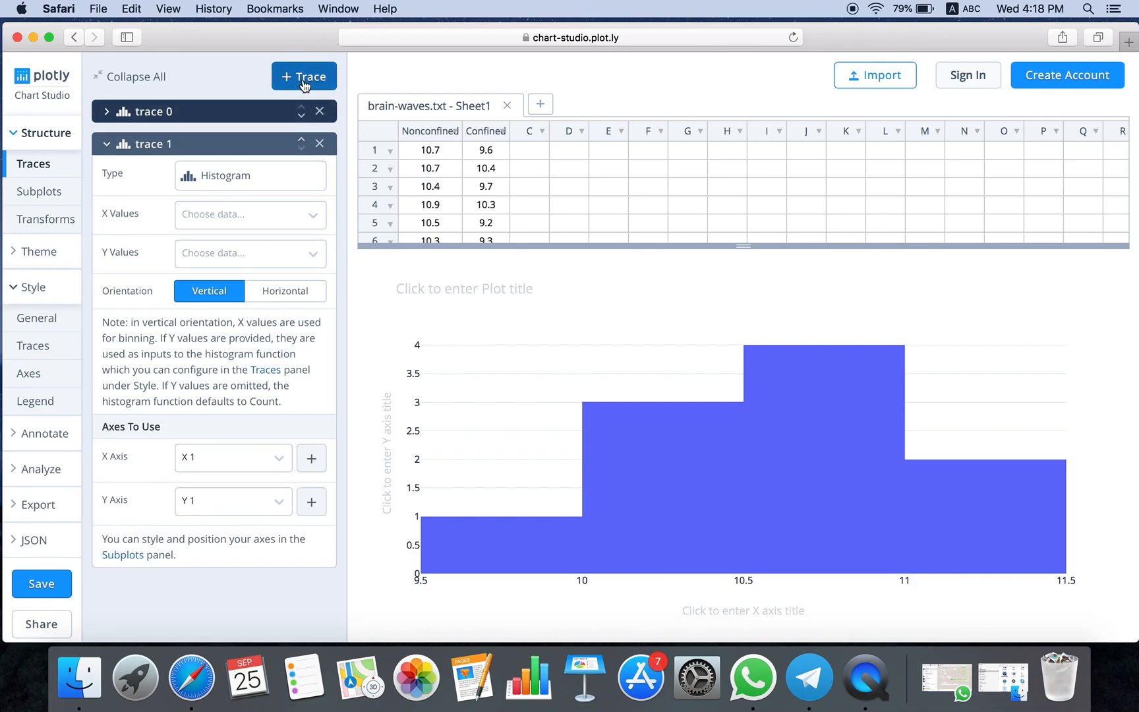
left_click(266, 218)
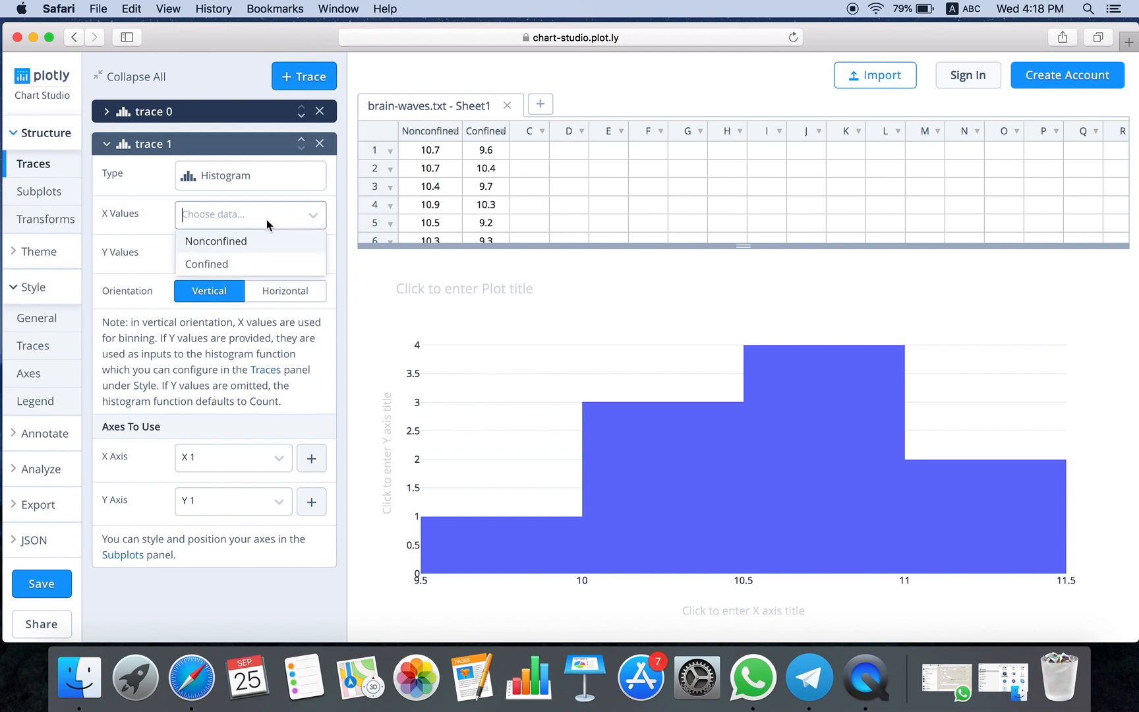
left_click(244, 267)
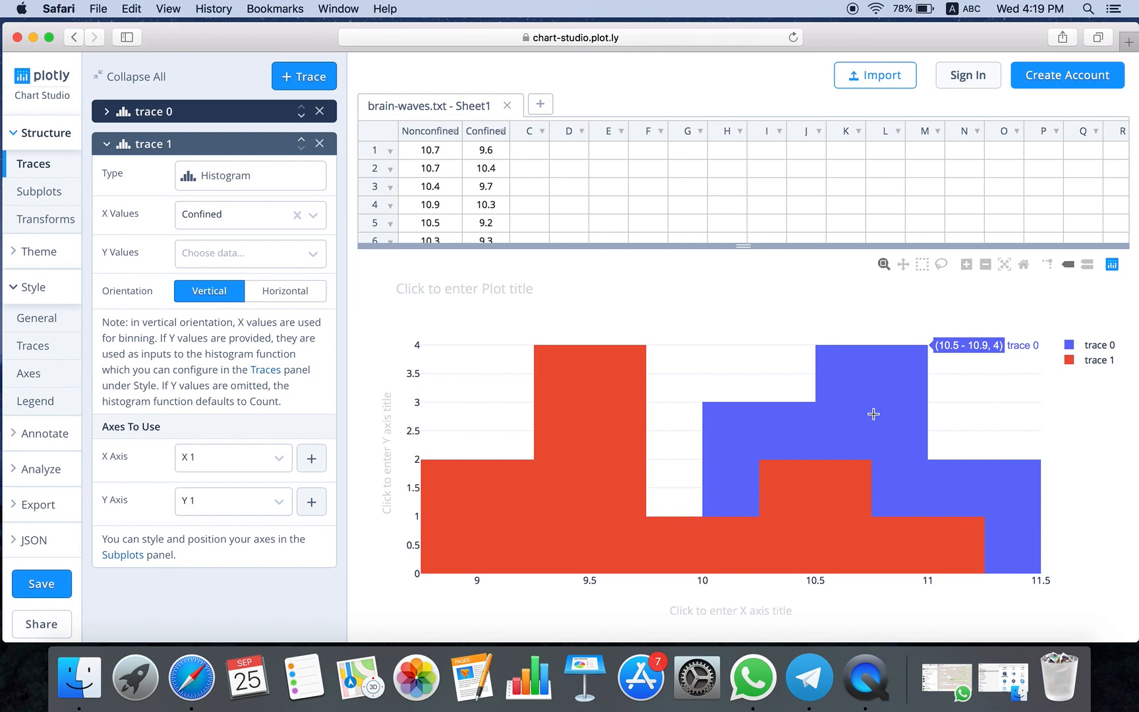
Change trace 0's X Bin Start from 9.5 to 9
left_click(40, 347)
scroll(204, 372, "down", 4)
scroll(203, 372, "down", 3)
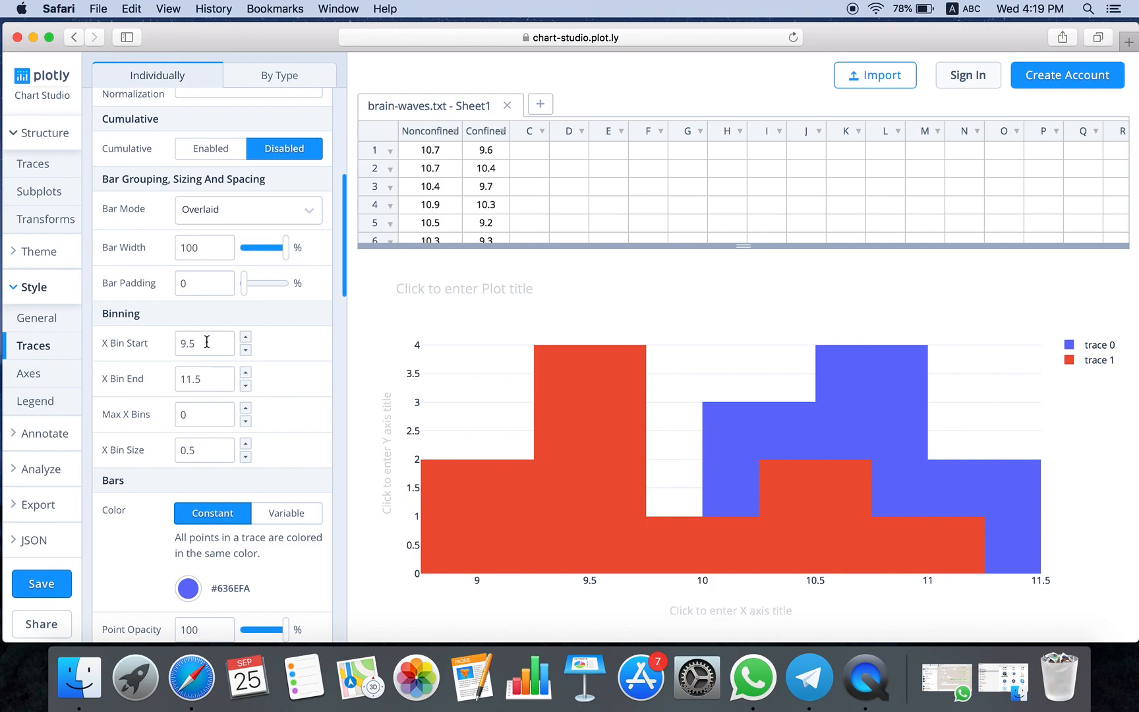
left_click(206, 341)
key("BackSpace")
key("BackSpace")
key("BackSpace")
type("9")
left_click(192, 378)
Set trace 0's Point Opacity to 50
scroll(293, 407, "down", 3)
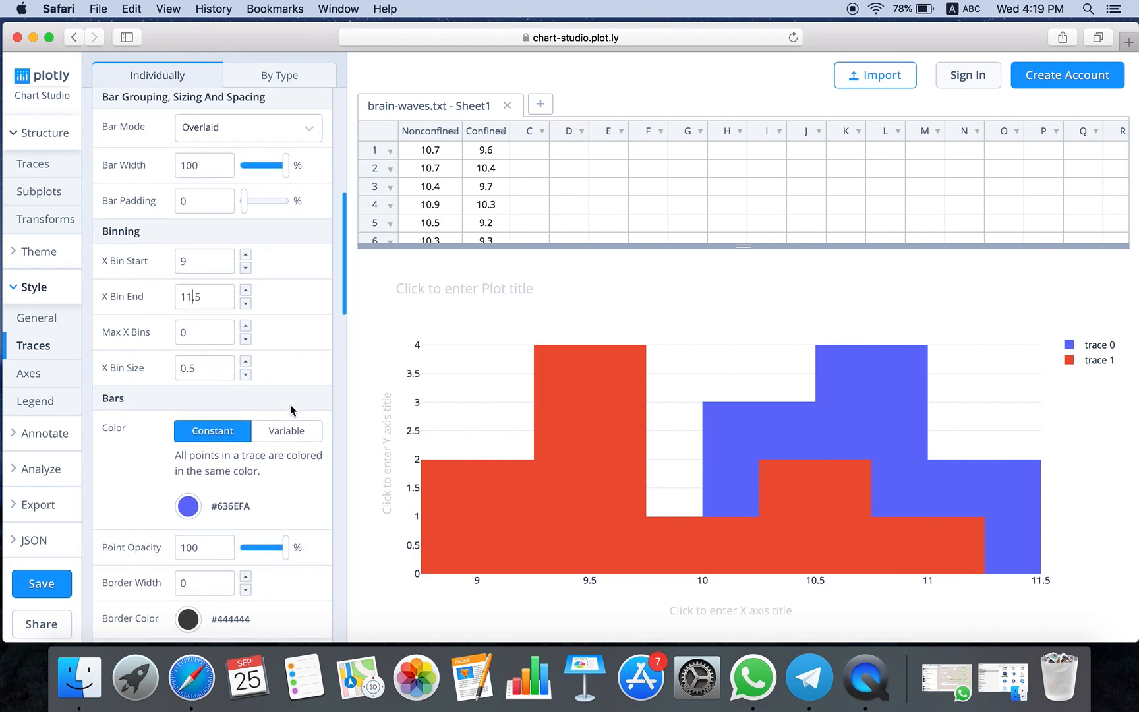
scroll(290, 410, "down", 4)
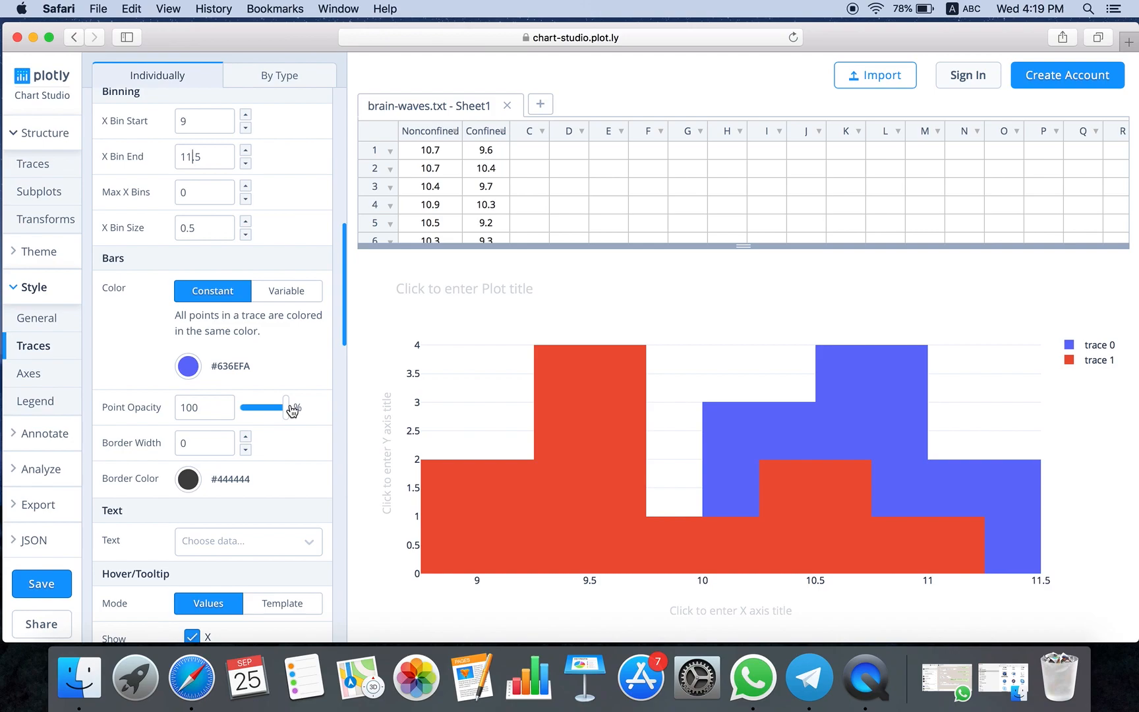
scroll(292, 408, "down", 1)
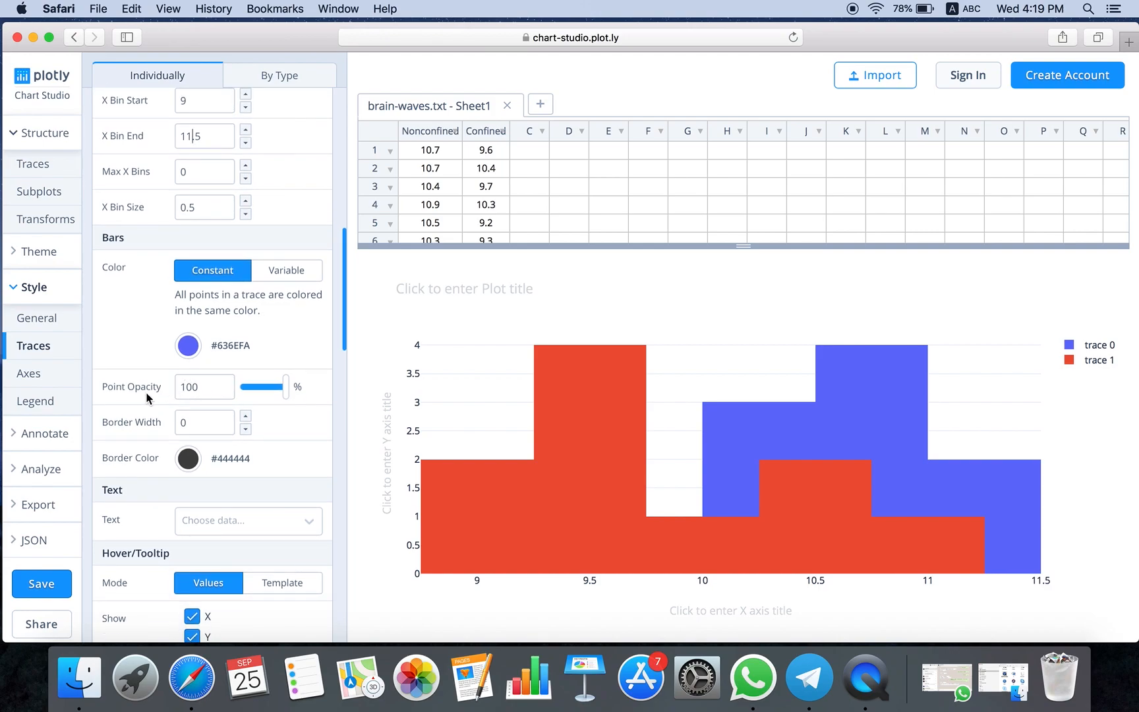
double_click(172, 388)
type("50")
left_click(307, 346)
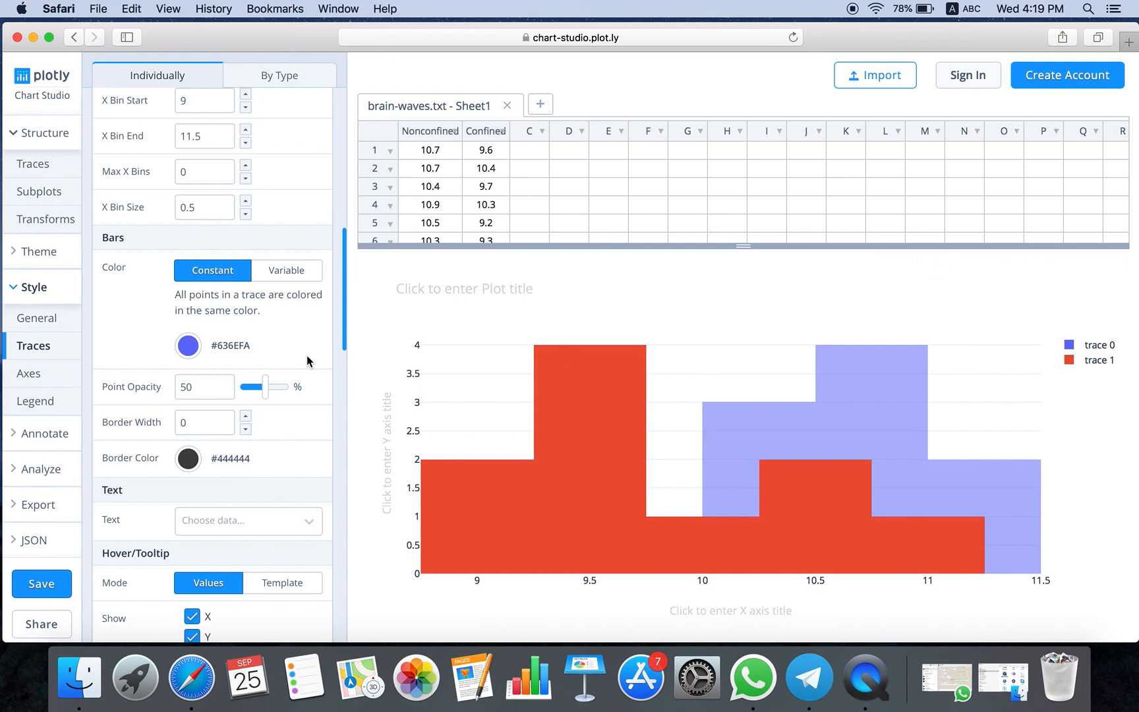
scroll(307, 360, "down", 10)
scroll(308, 360, "down", 8)
scroll(308, 361, "down", 3)
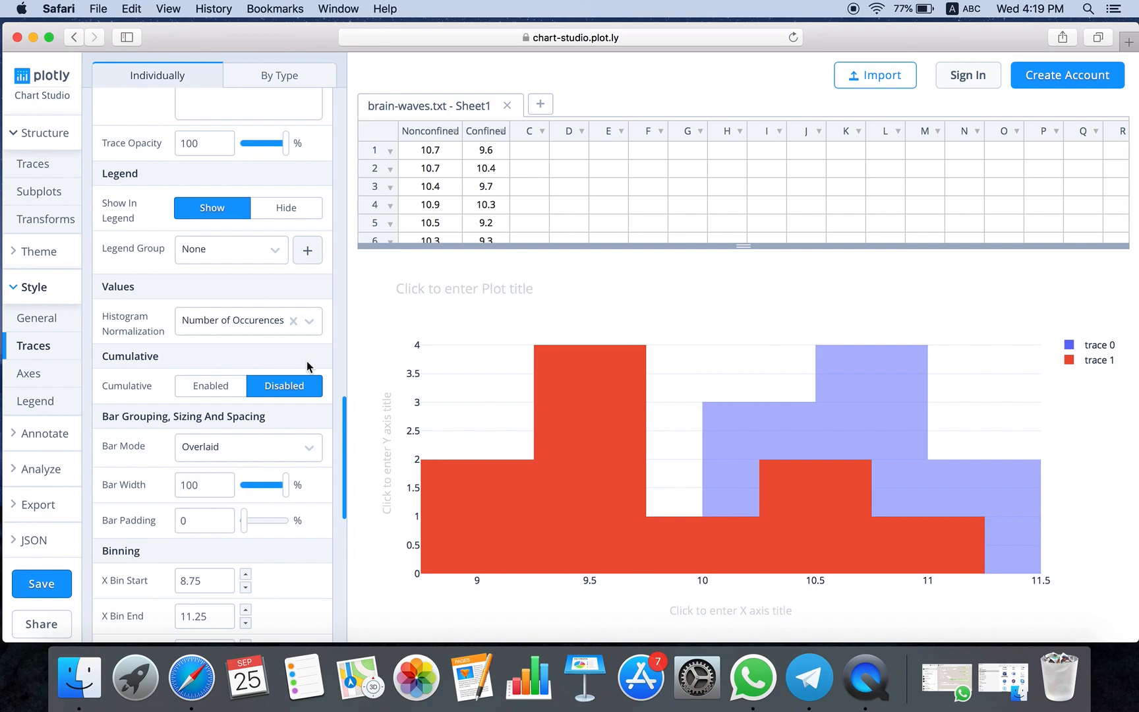
Give trace 1 X Bin Start 9, X Bin End 11.5 and Point Opacity 50
scroll(306, 361, "down", 10)
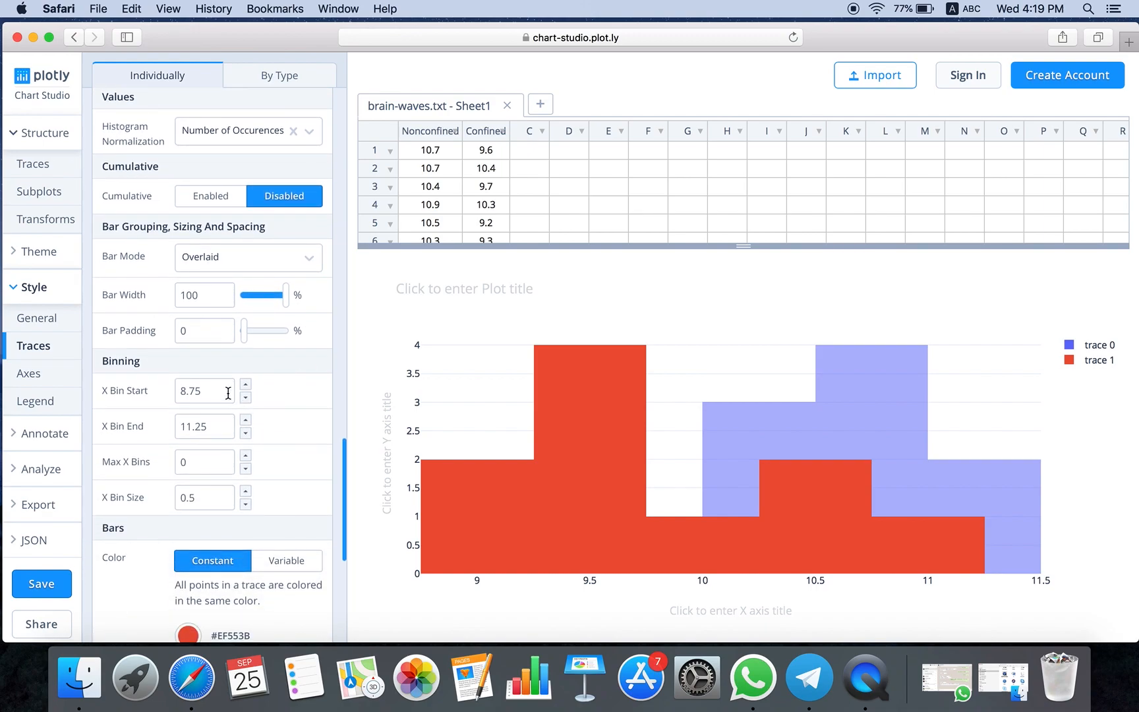
left_click_drag(230, 397, 177, 391)
left_click(213, 431)
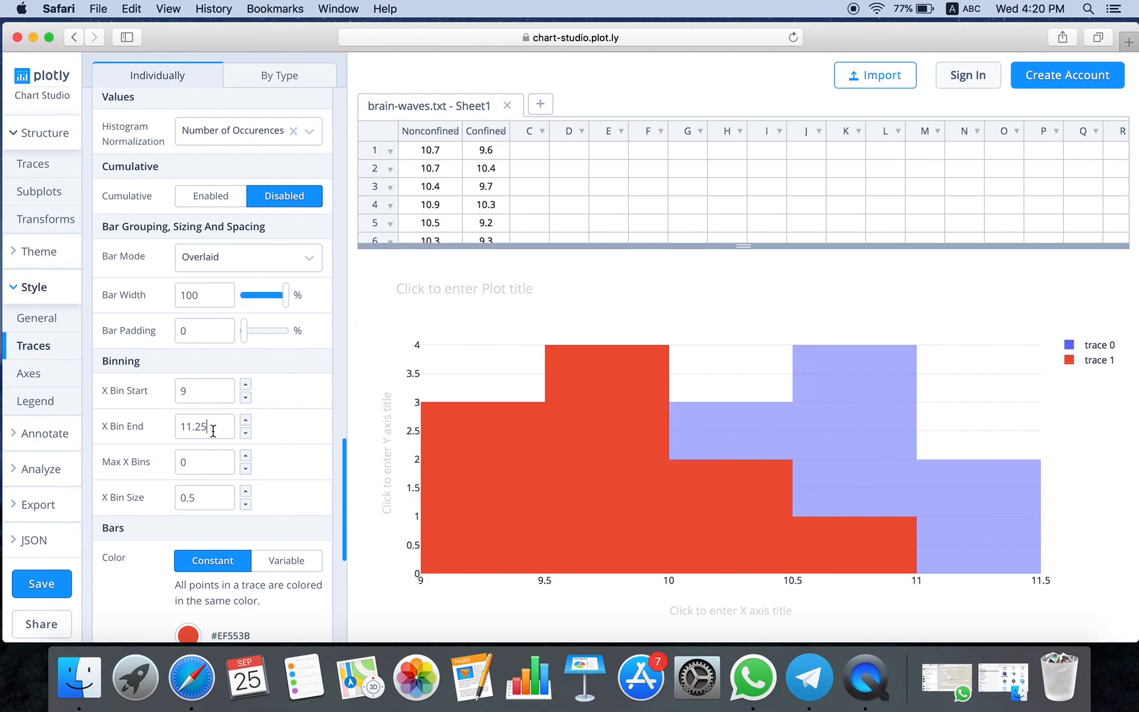
key("BackSpace")
key("BackSpace")
type("5")
scroll(317, 398, "down", 5)
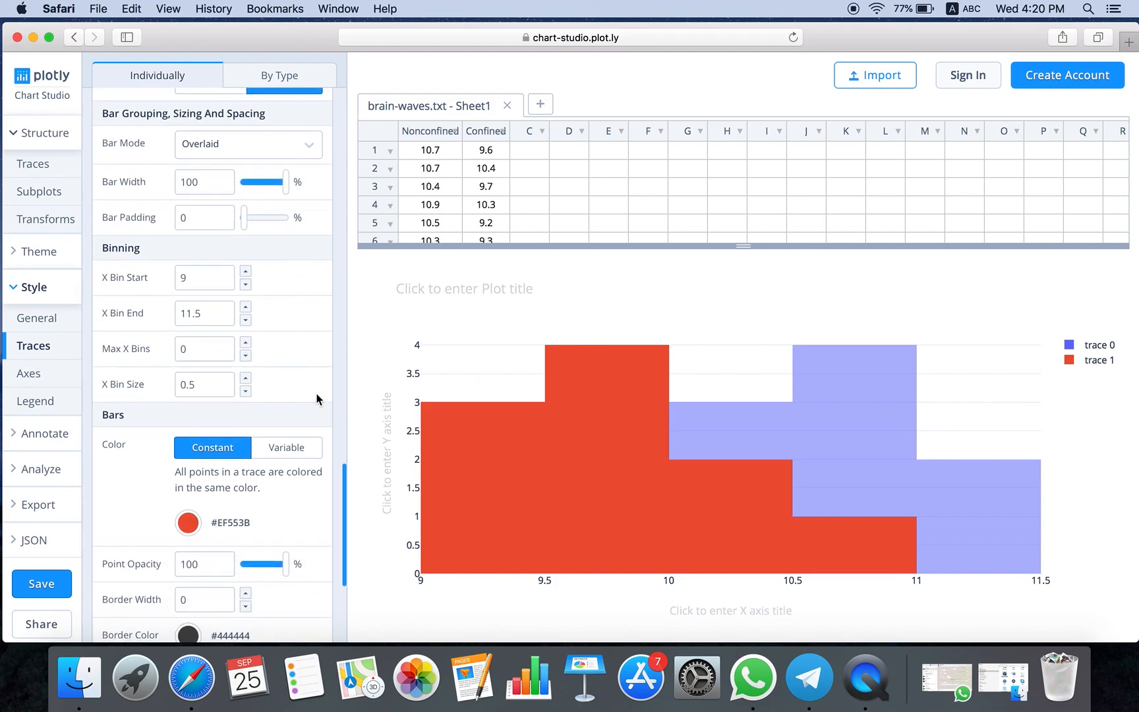
left_click(206, 523)
key("BackSpace")
key("BackSpace")
key("BackSpace")
type("50")
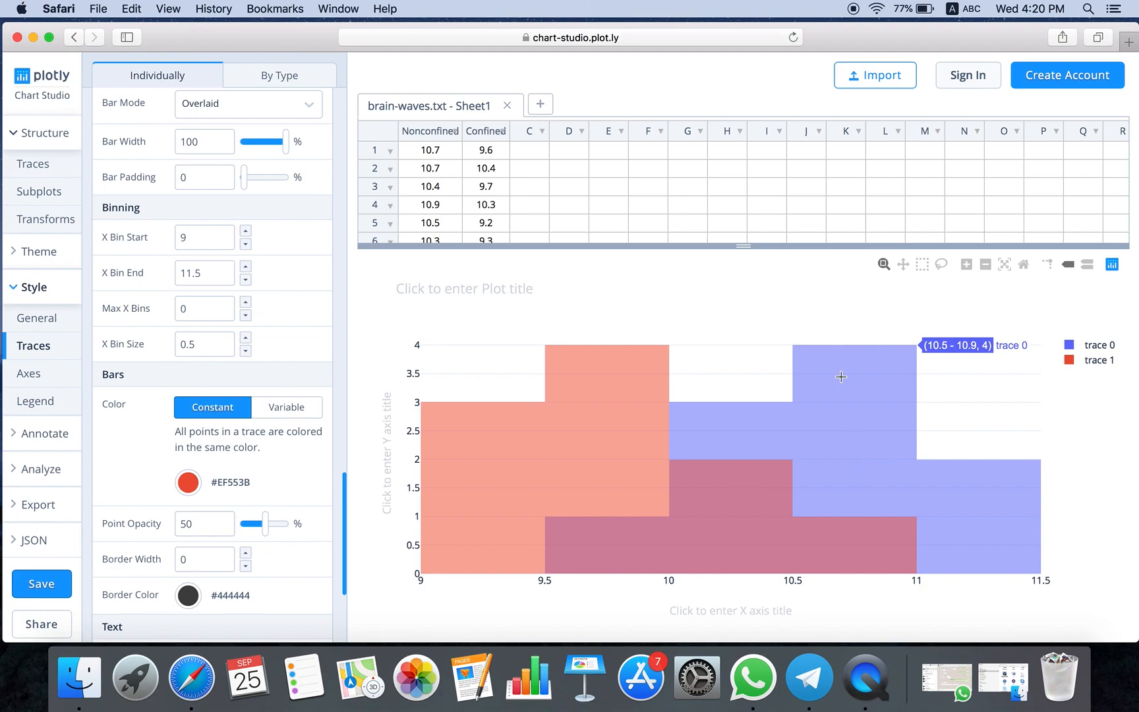
scroll(312, 326, "up", 1)
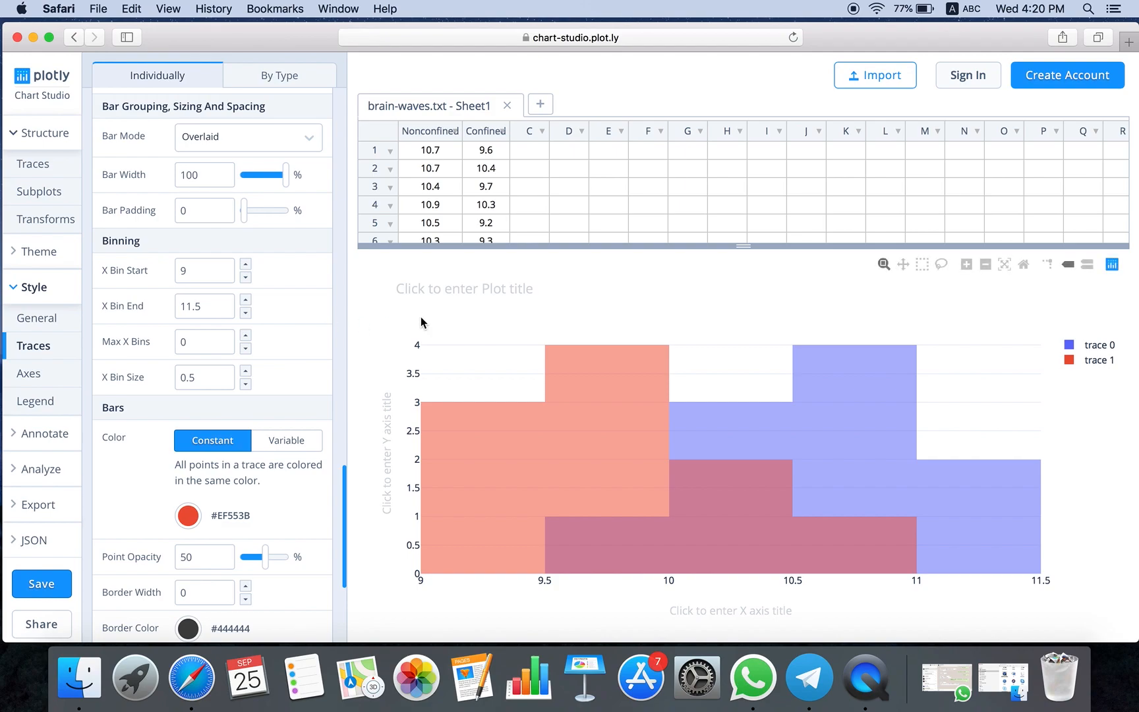
Title the y axis 'Frequency'
left_click(387, 430)
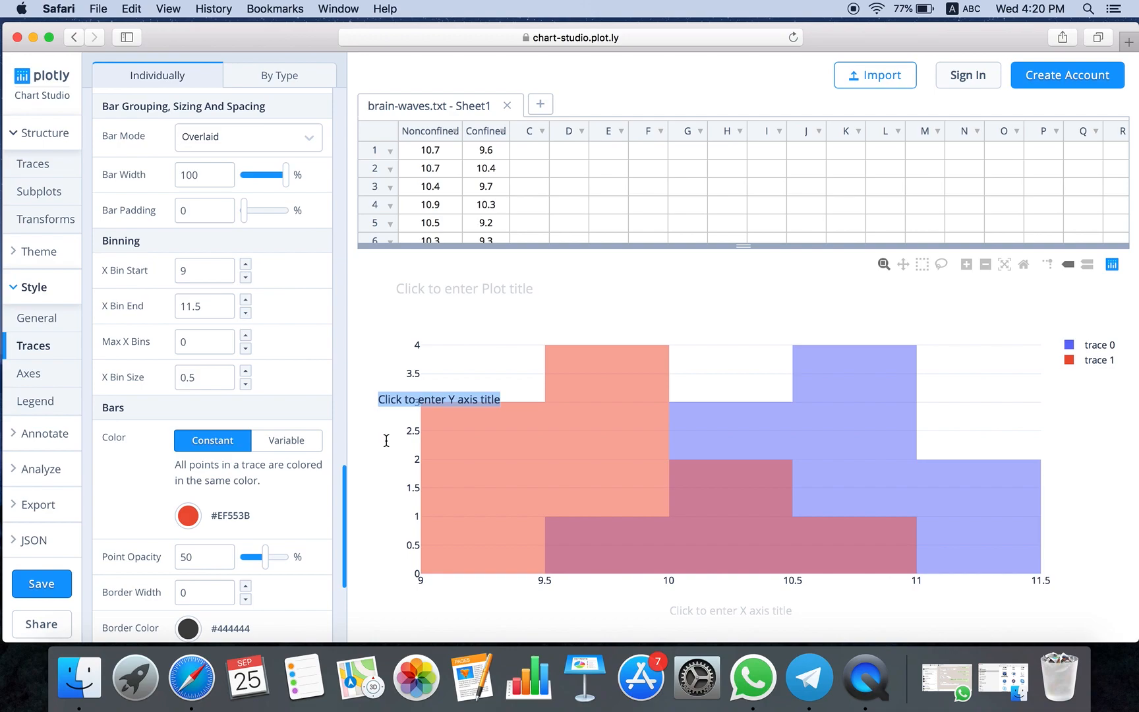
type("Frequenc")
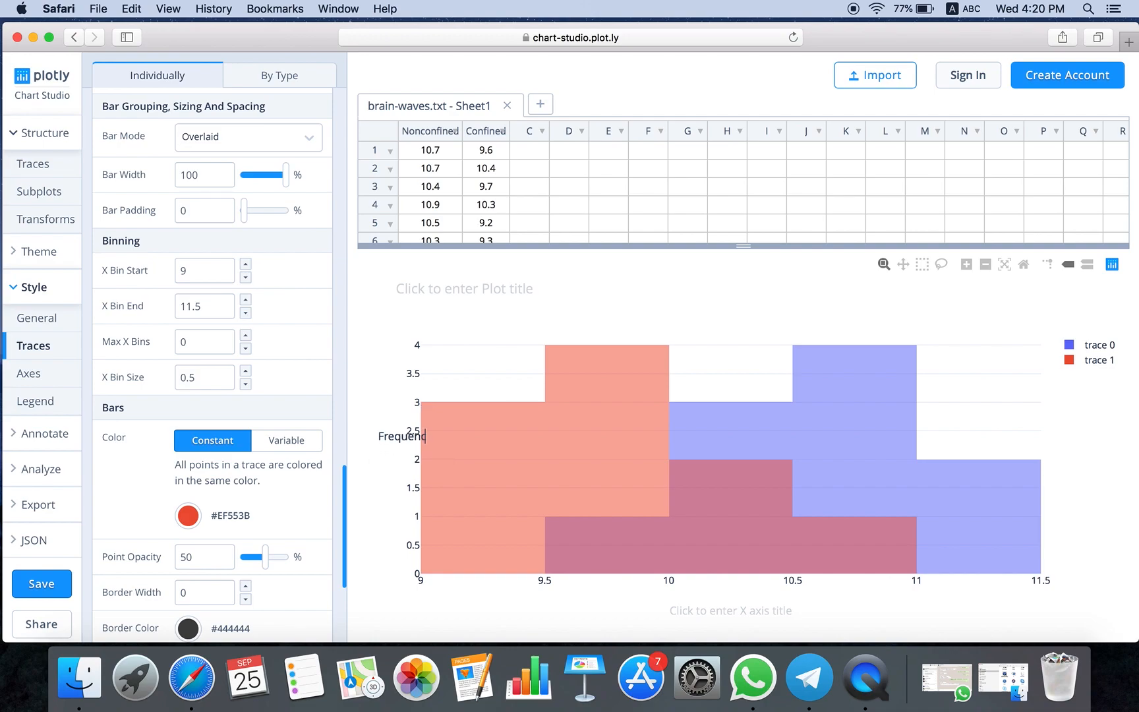
type("y")
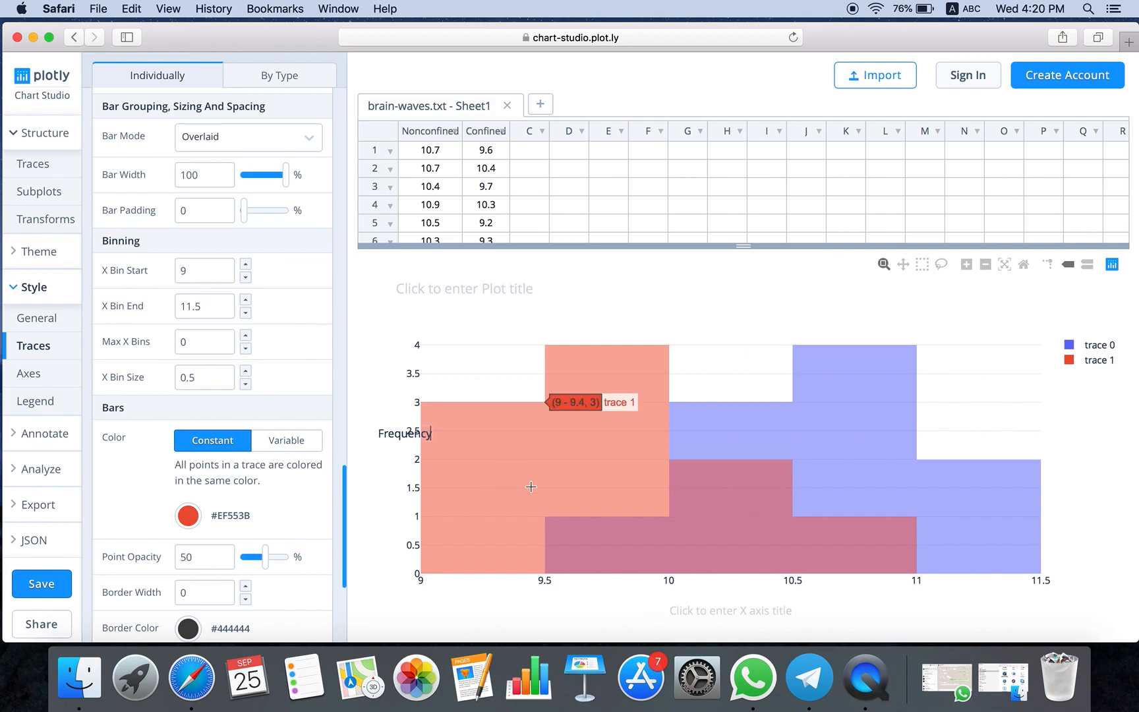
key("Return")
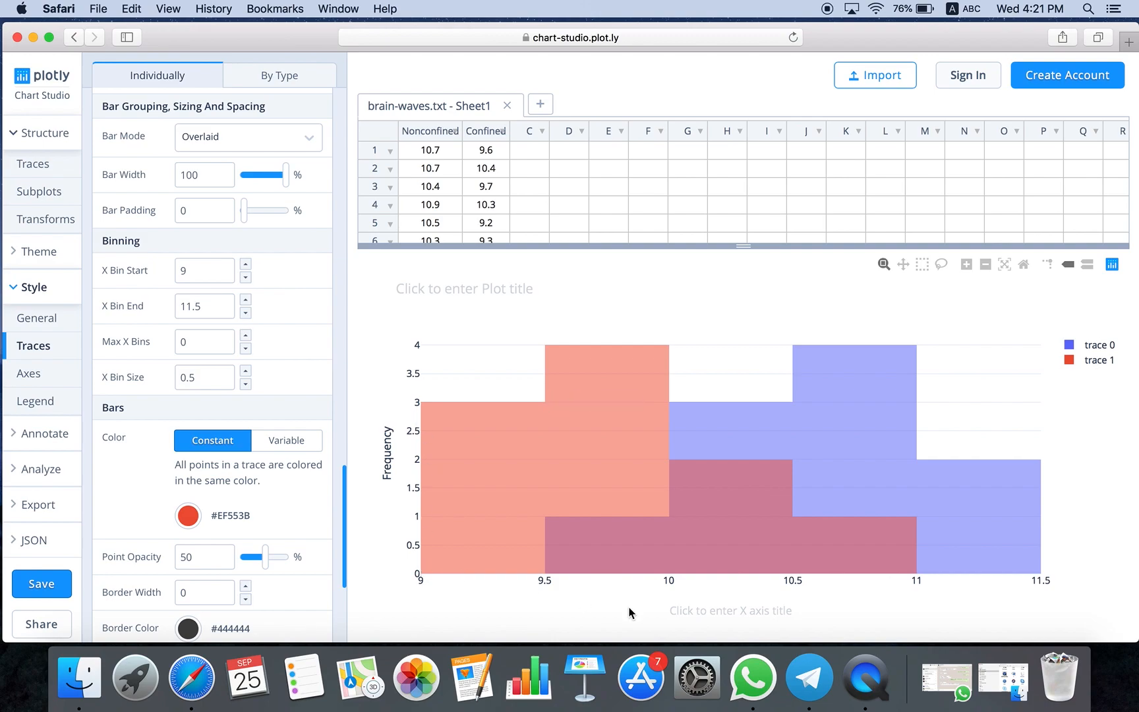
Title the x axis 'Alpha waves (Hz)'
left_click(697, 613)
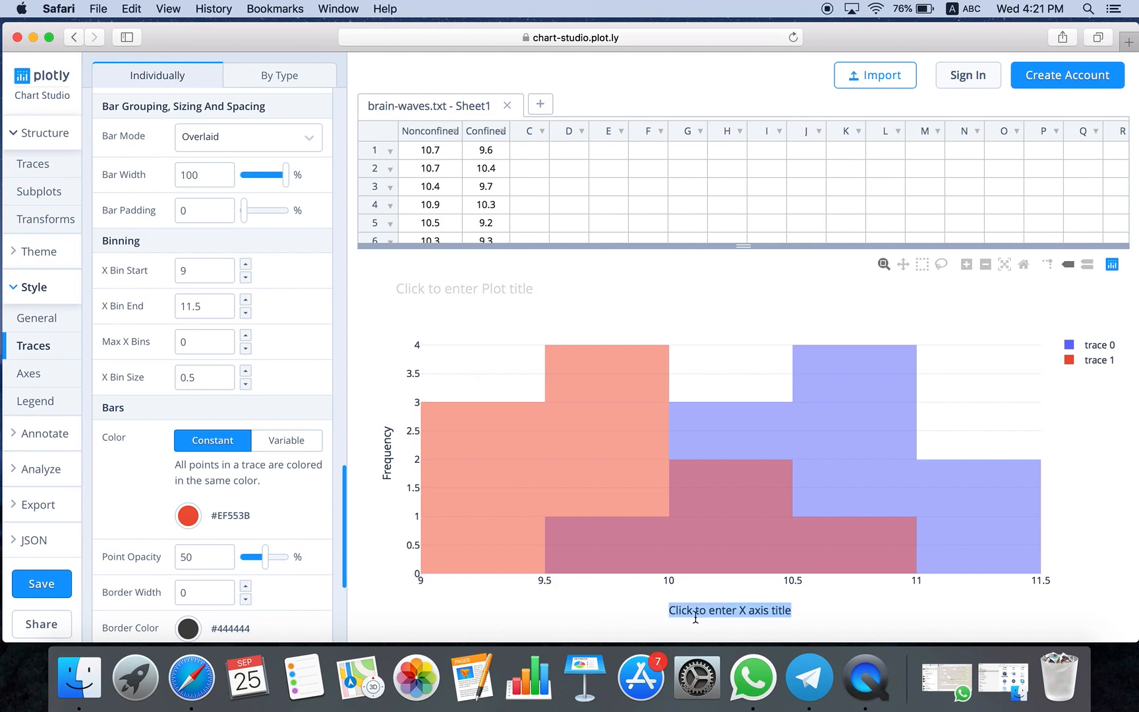
type("B")
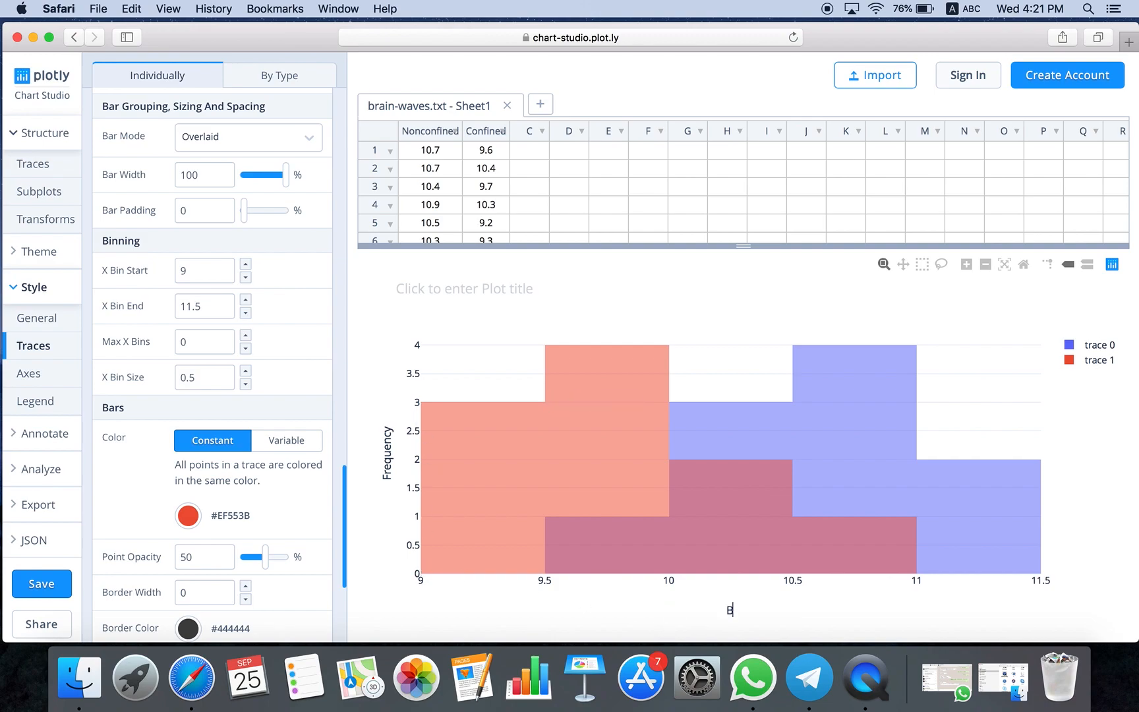
type("rain-wave")
key("BackSpace")
key("BackSpace")
key("BackSpace")
key("BackSpace")
key("BackSpace")
key("BackSpace")
key("BackSpace")
key("BackSpace")
key("BackSpace")
key("BackSpace")
type("Alpha waves (Hz)")
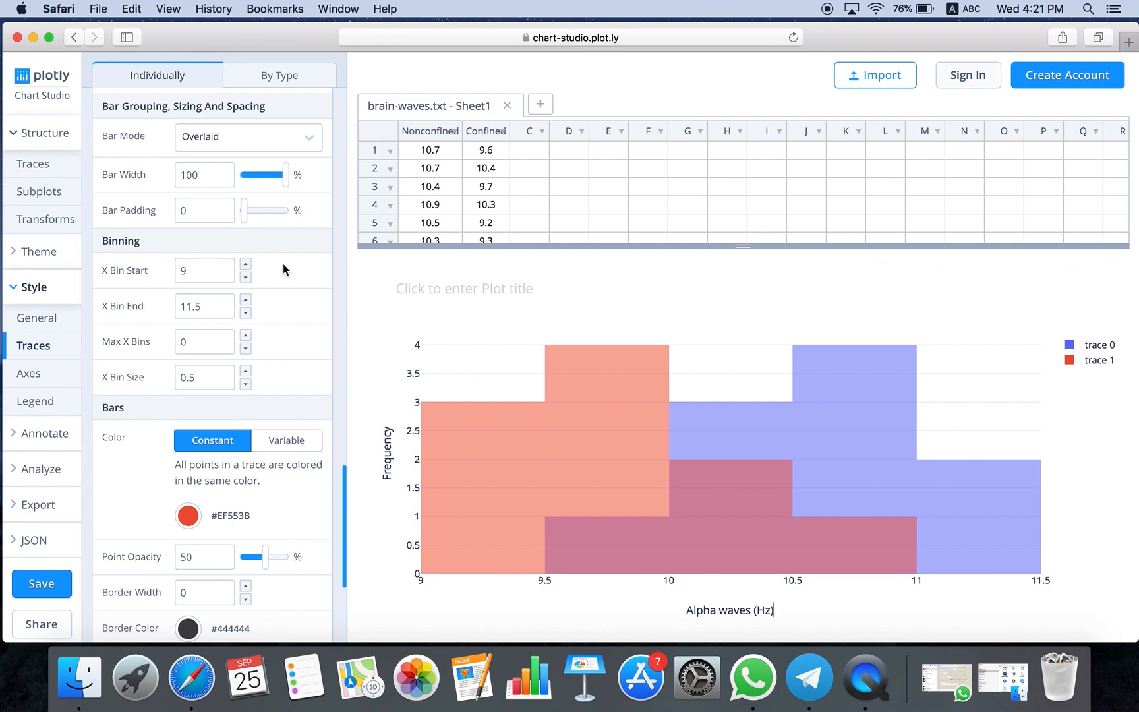
Rename trace 1 to 'Confined'
scroll(283, 264, "up", 3)
scroll(283, 264, "up", 10)
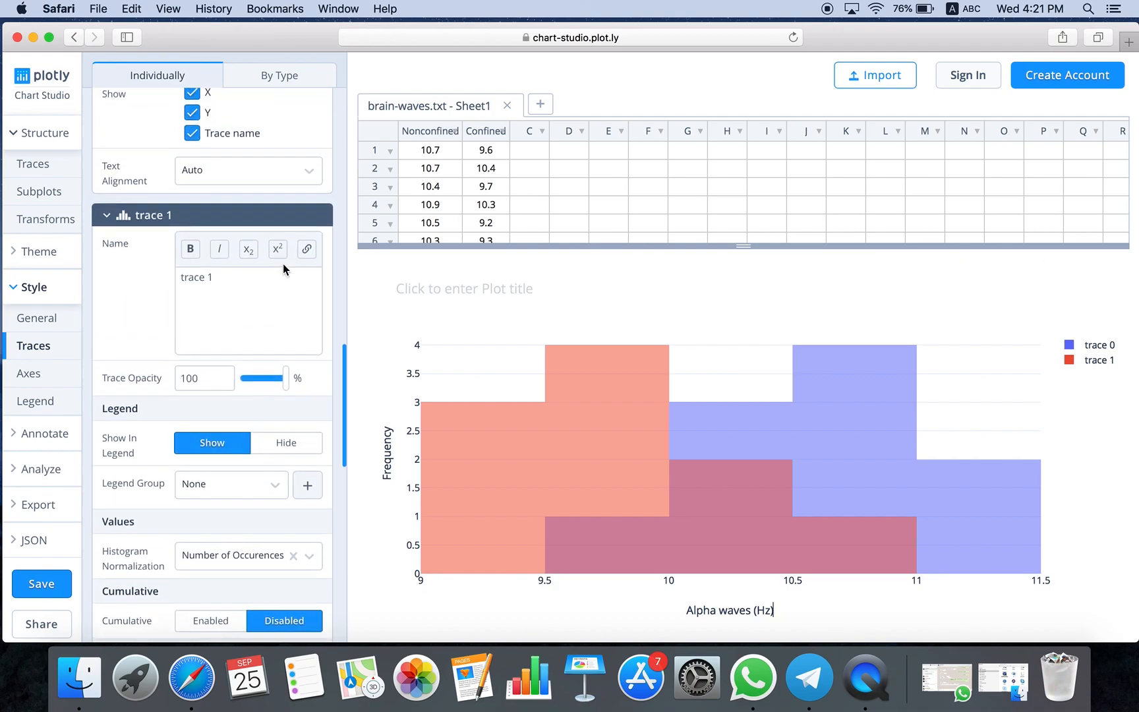
left_click_drag(218, 277, 169, 276)
type("Confined")
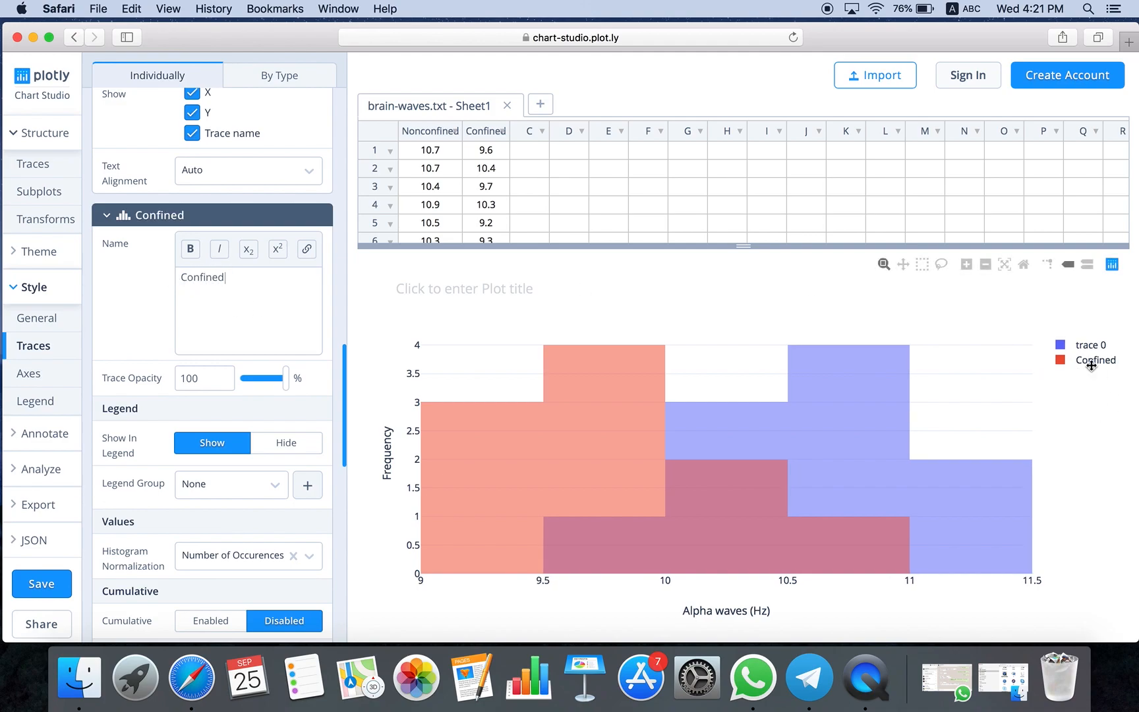
Rename trace 0 to 'Nonconfined'
scroll(204, 277, "up", 3)
scroll(206, 271, "down", 8)
scroll(205, 271, "up", 4)
left_click_drag(219, 198, 176, 199)
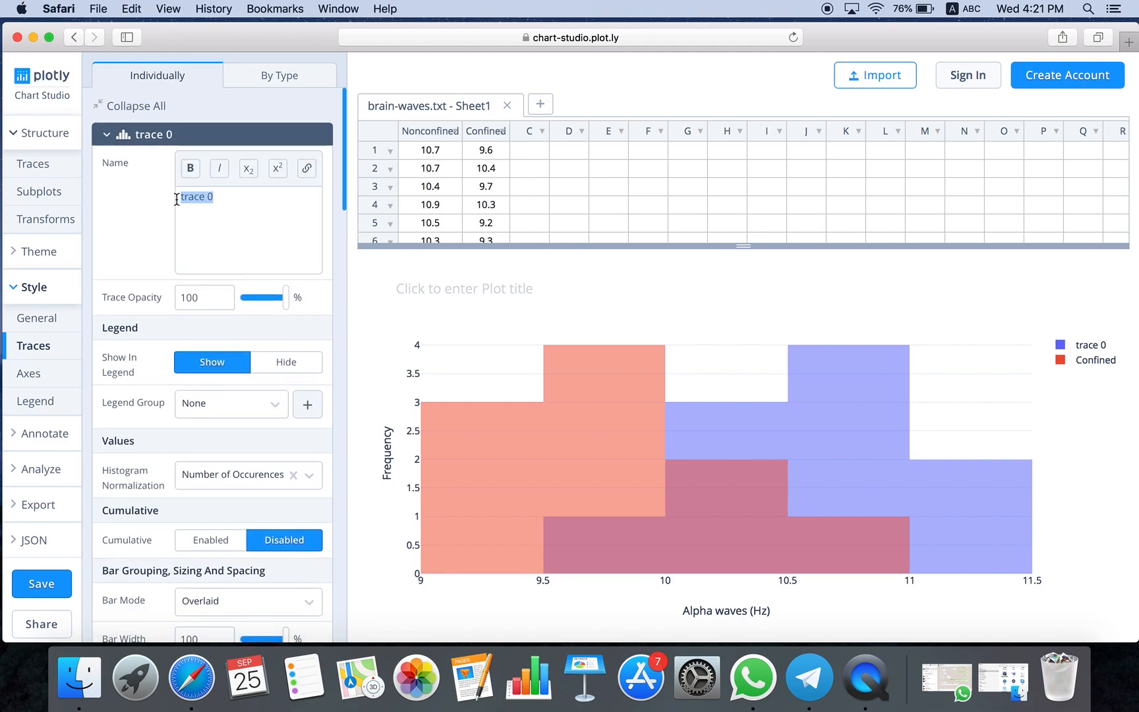
type("Confined")
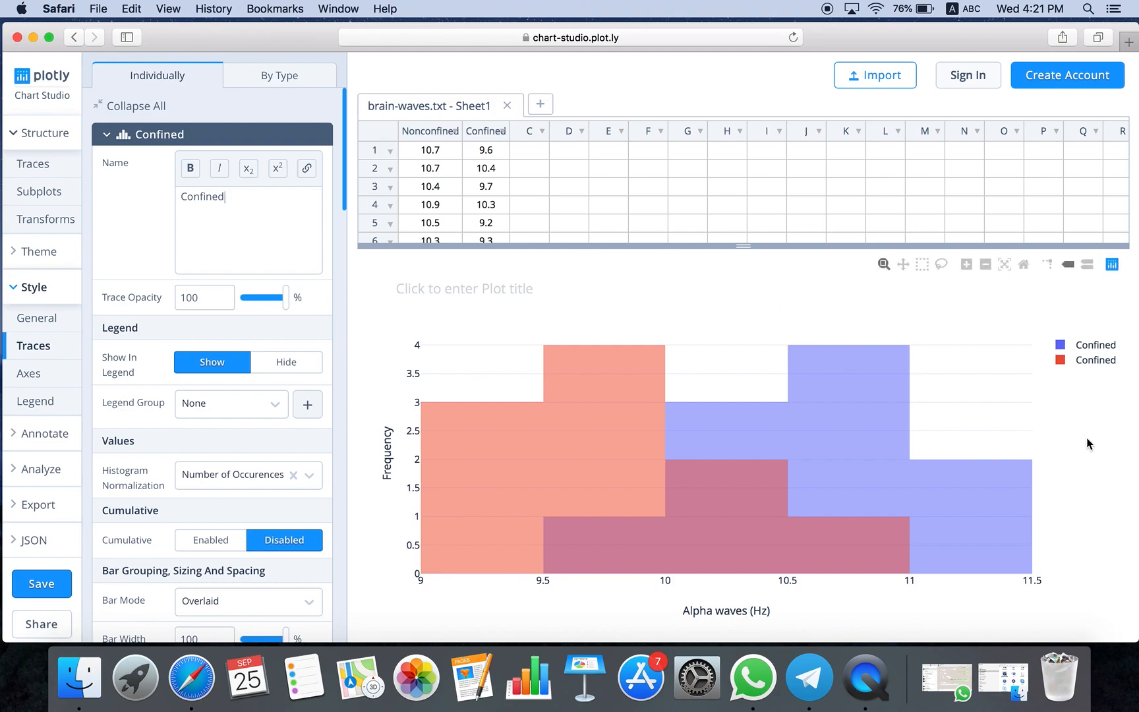
left_click(181, 197)
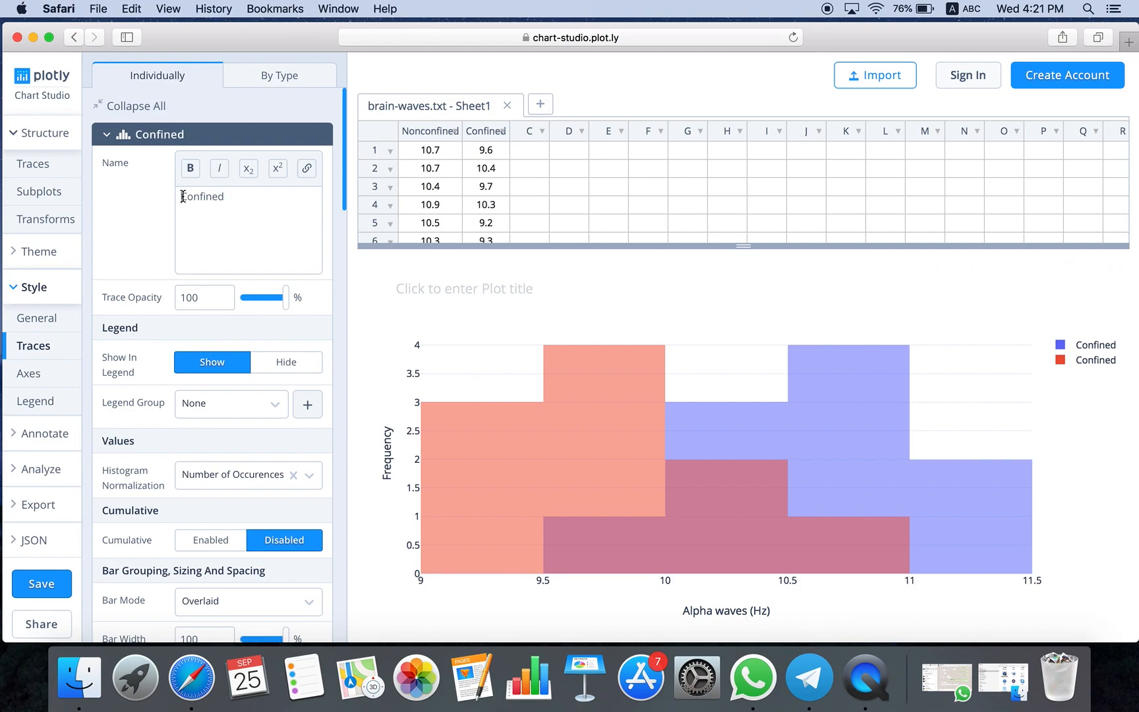
type("Non")
key("Delete")
type("c")
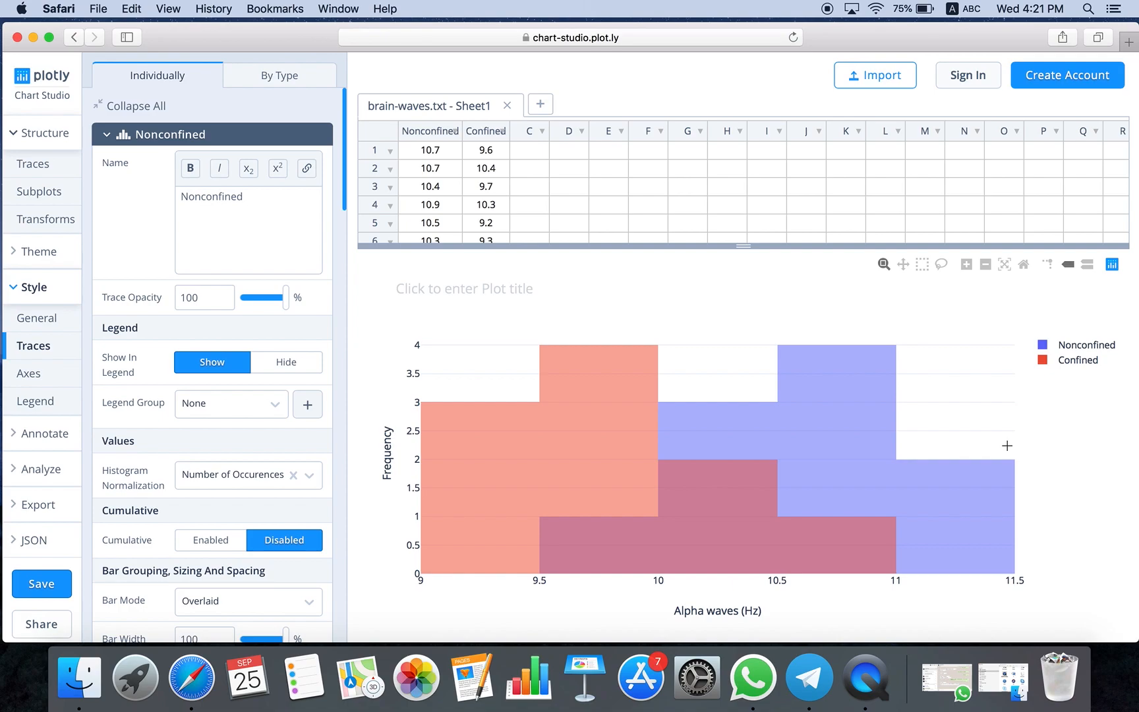
scroll(121, 380, "down", 4)
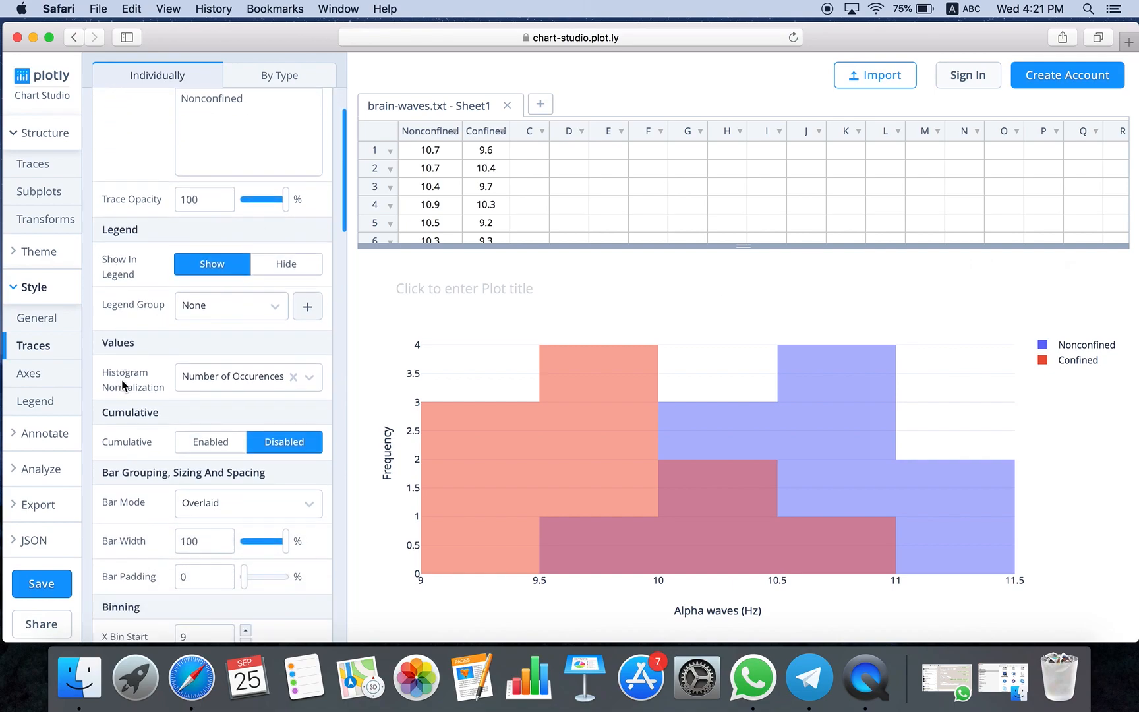
Sign in with the account username and password, then save the chart and grid publicly
left_click(46, 593)
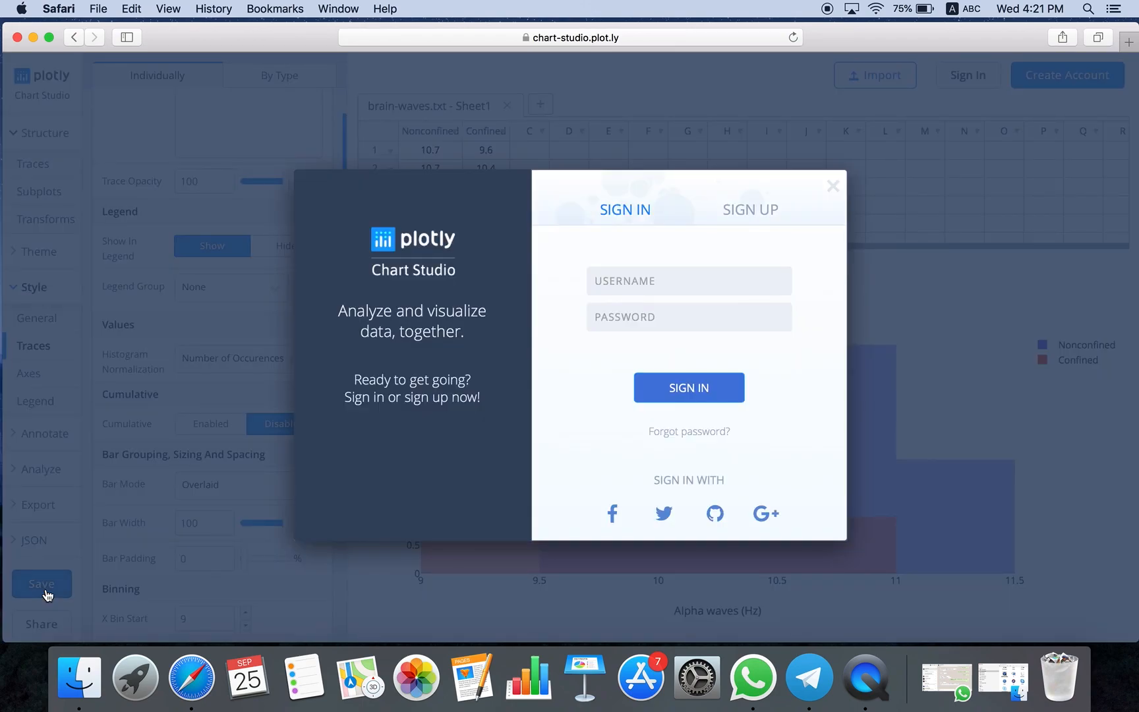
left_click(651, 287)
type("tf")
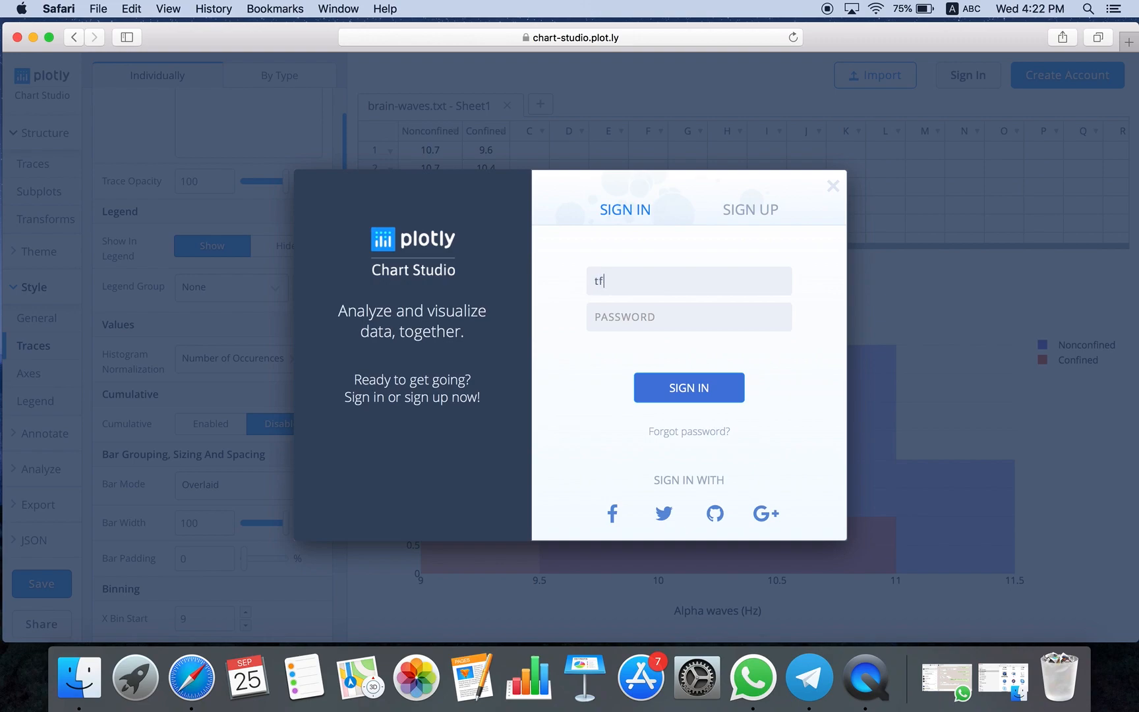
type("khanga")
key("BackSpace")
type("a•••••••••••")
left_click(697, 386)
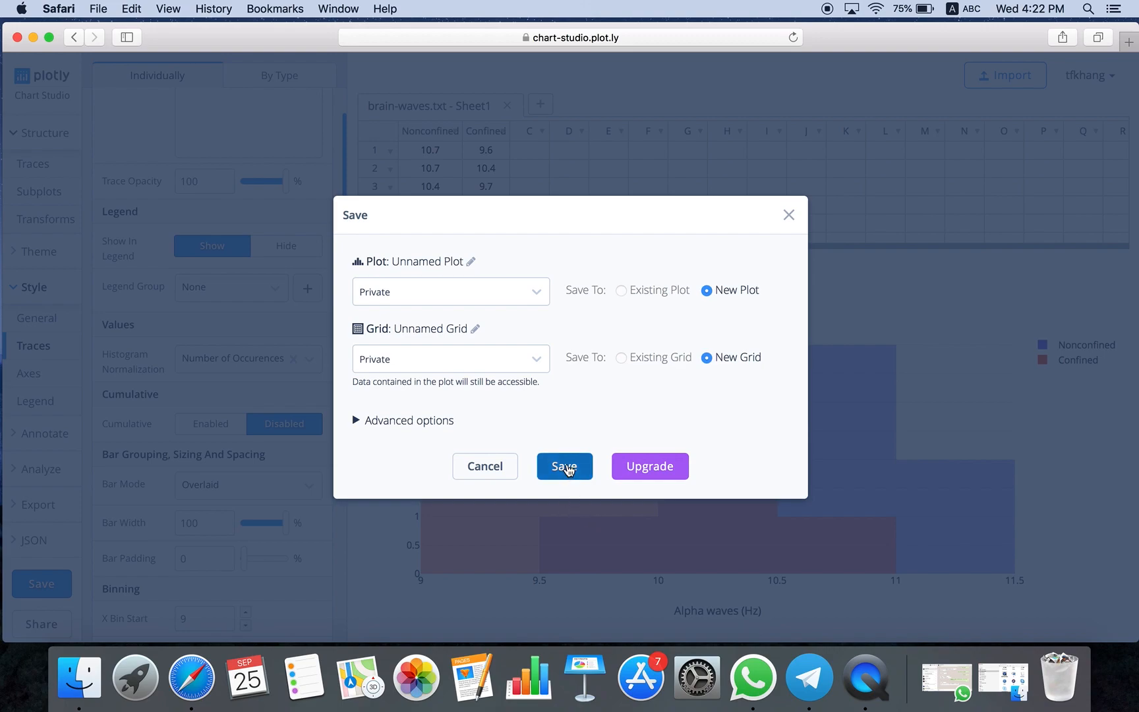
left_click(567, 468)
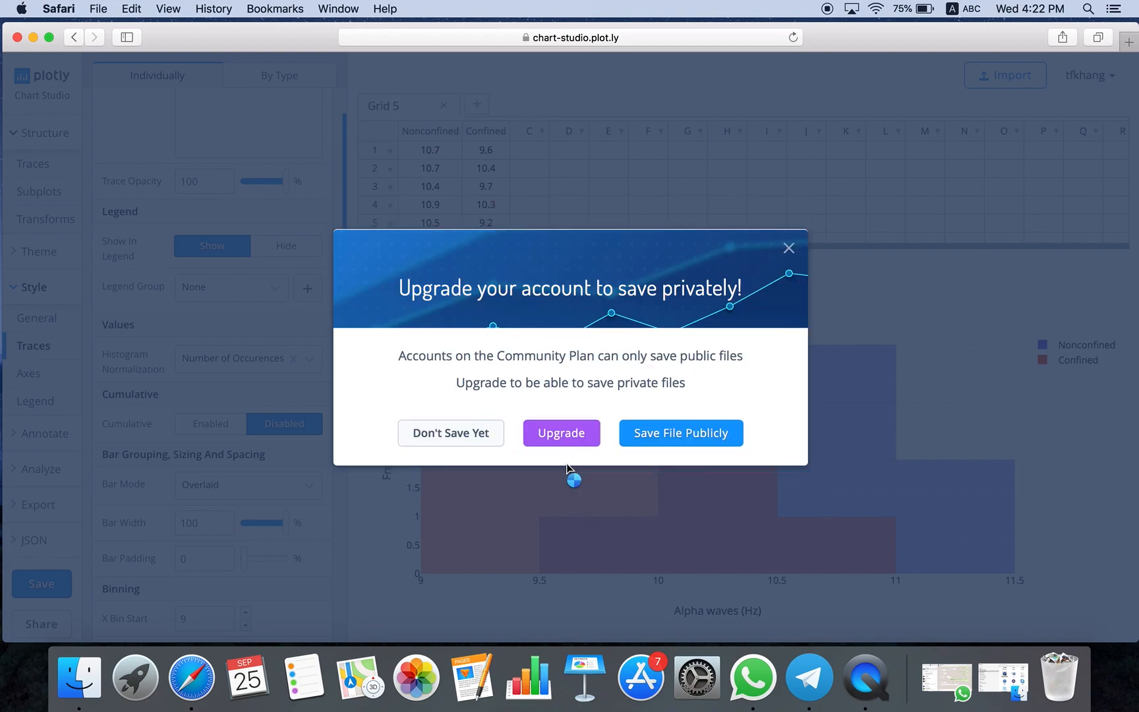
left_click(686, 437)
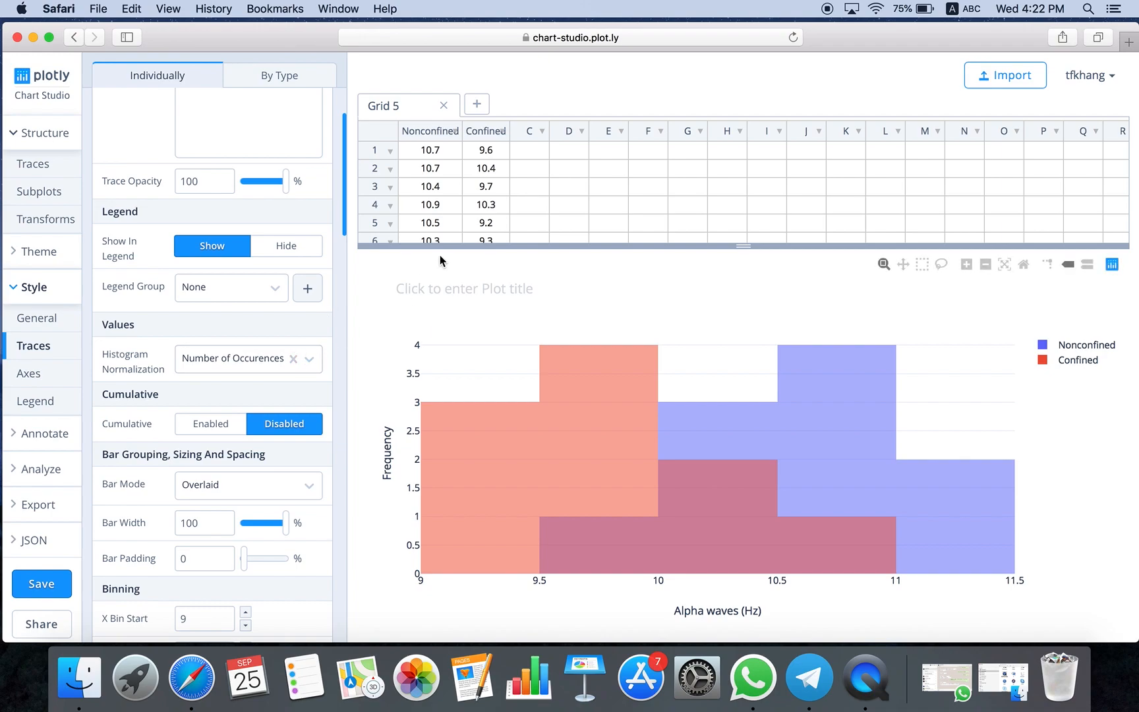
Download the histogram as a custom 1200×800 PNG, then open the resulting undefined-2.png from Safari's downloads
left_click(49, 509)
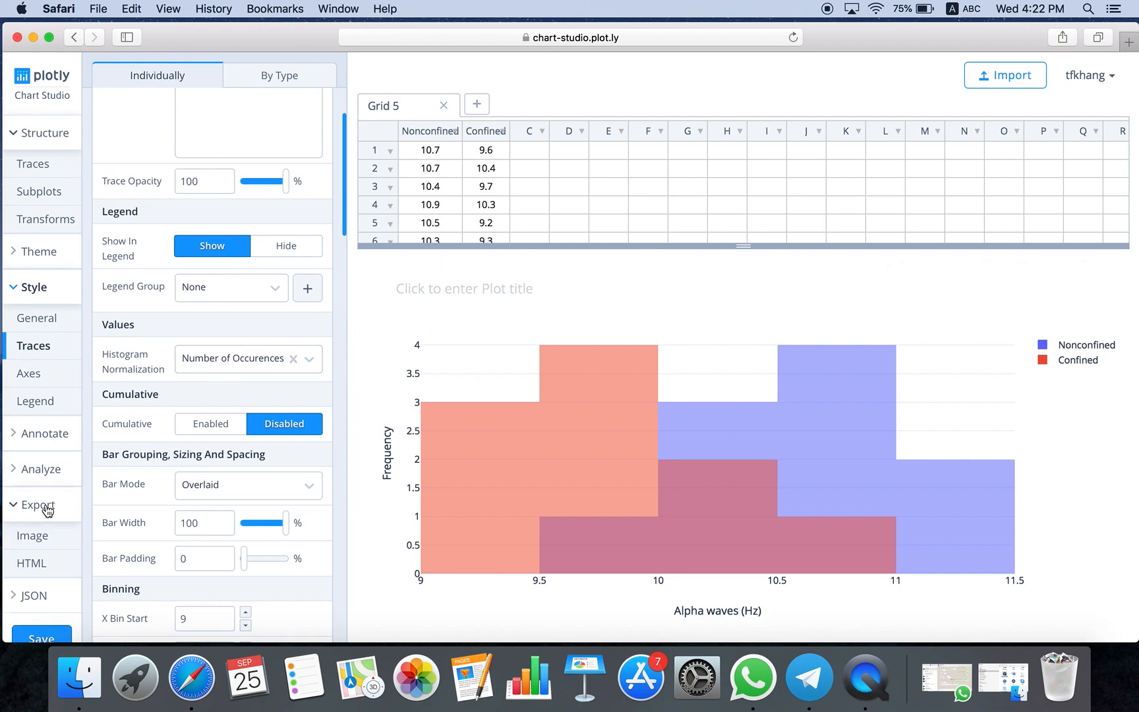
left_click(44, 542)
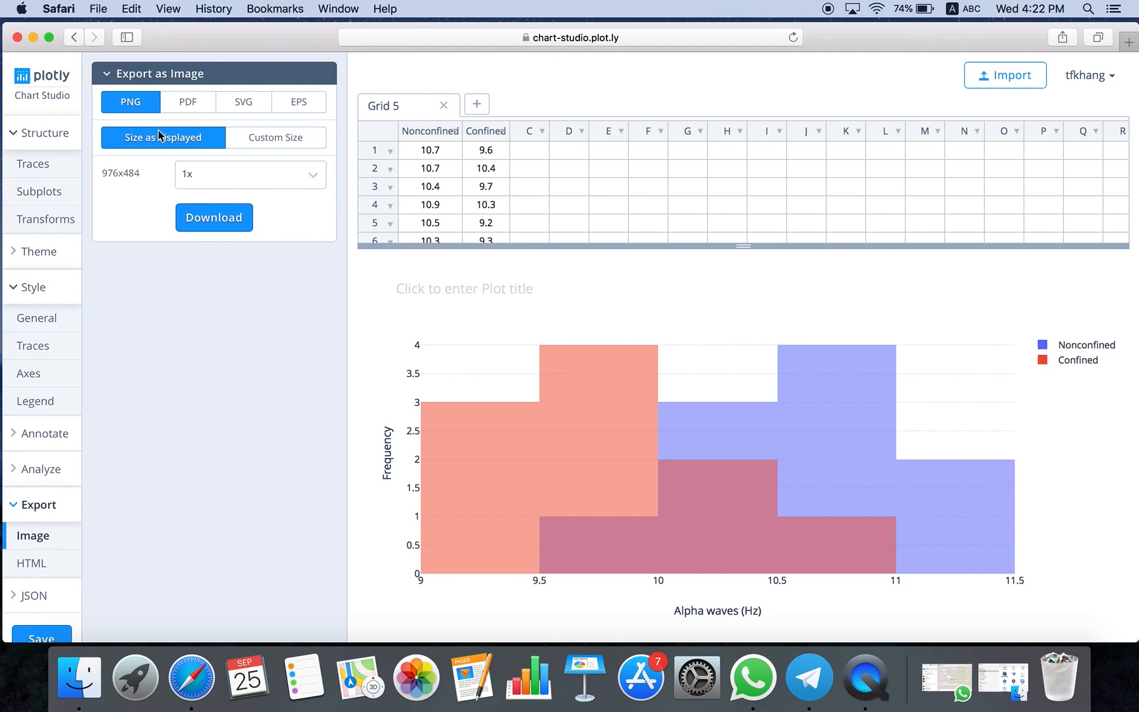
left_click(275, 141)
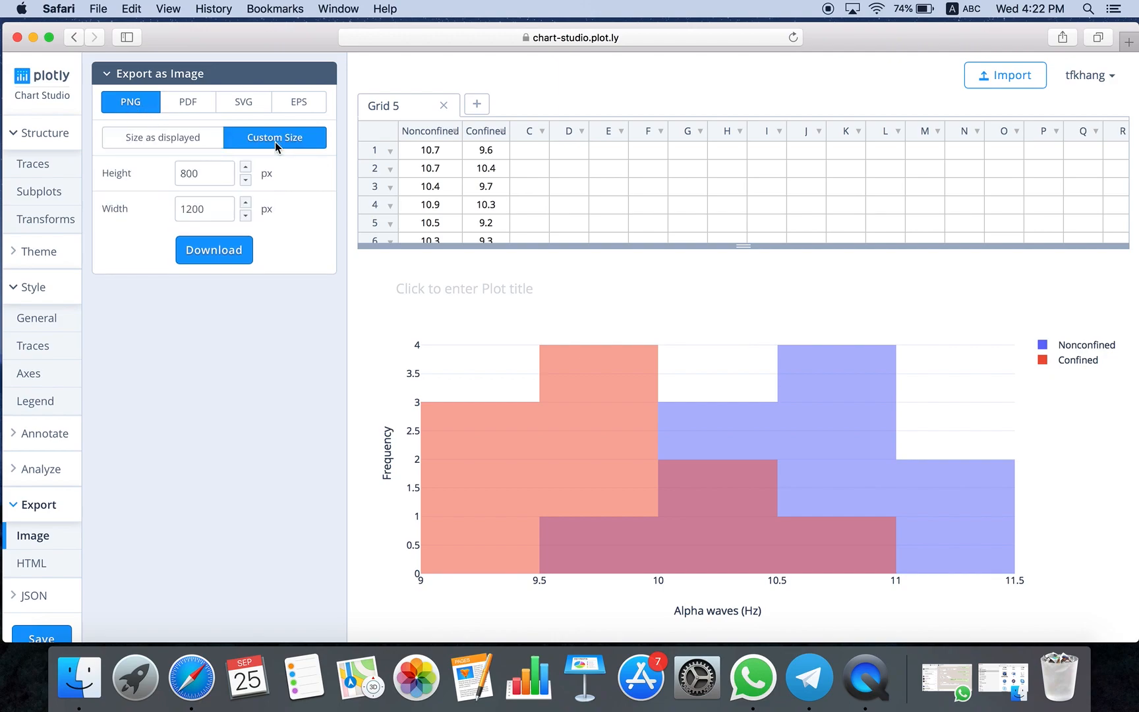
left_click(189, 139)
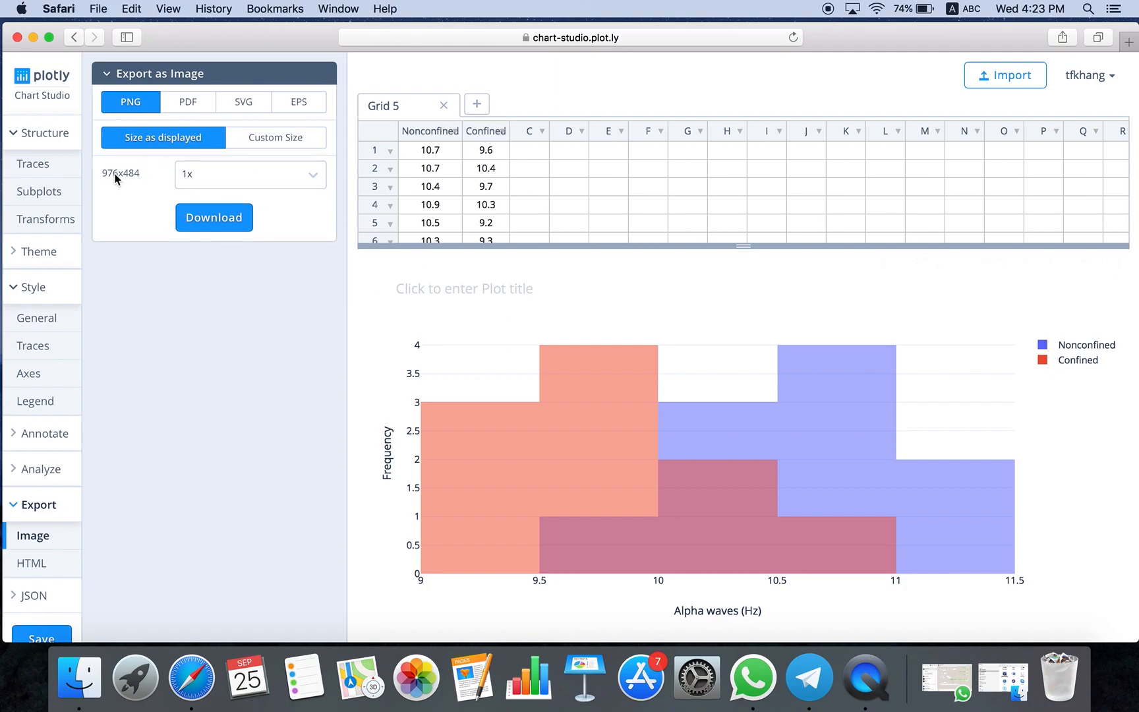
left_click(255, 141)
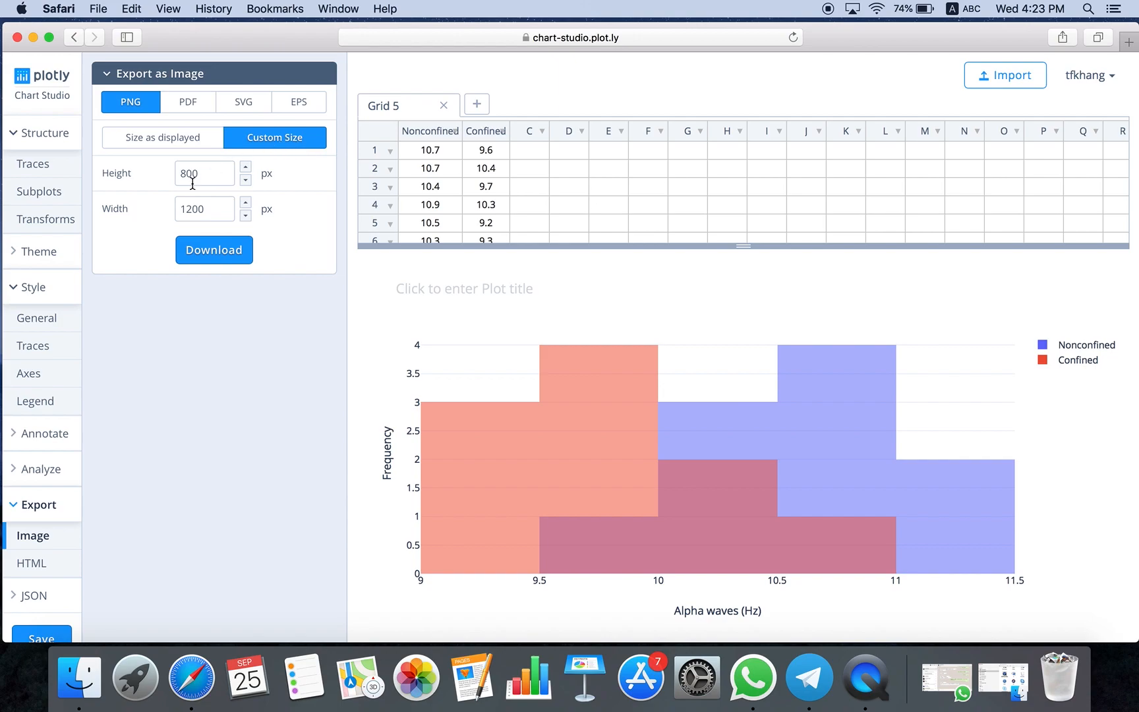
left_click(217, 253)
left_click(1027, 38)
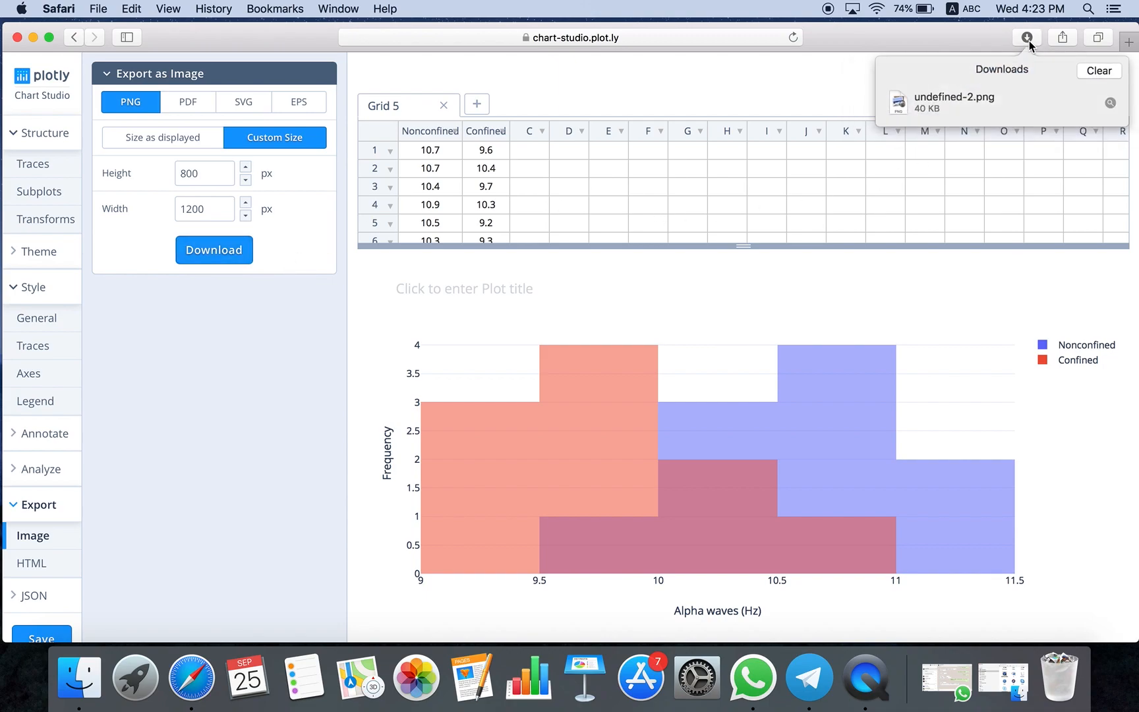
double_click(953, 107)
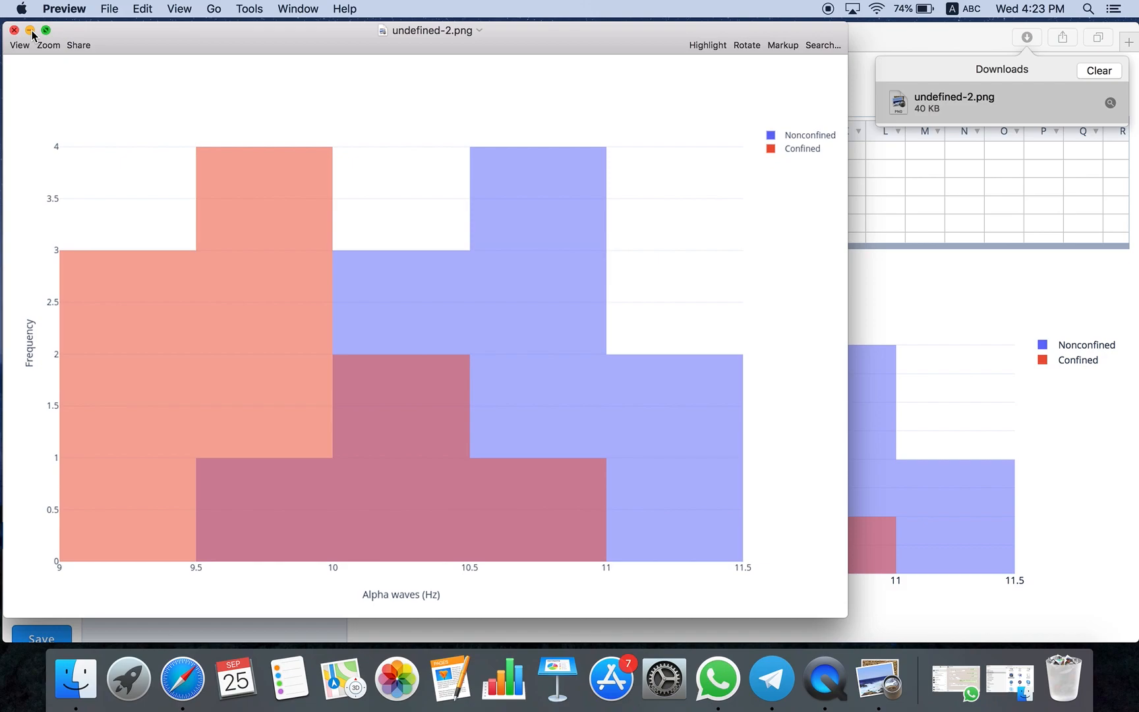
left_click_drag(108, 44, 201, 51)
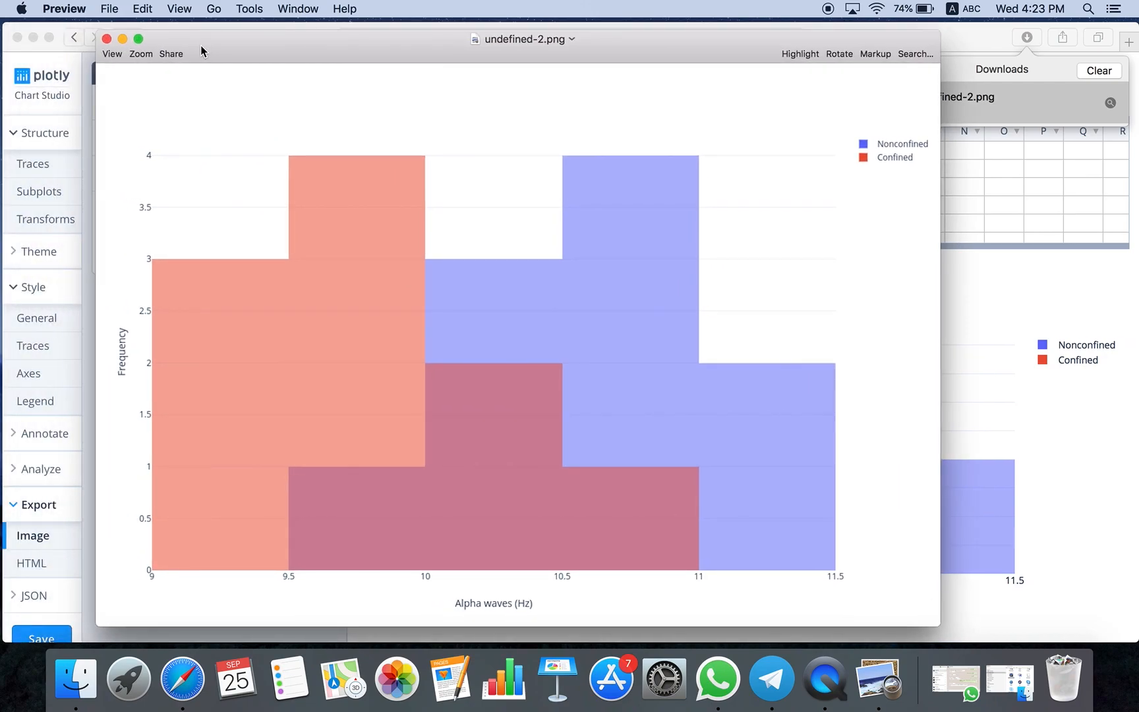